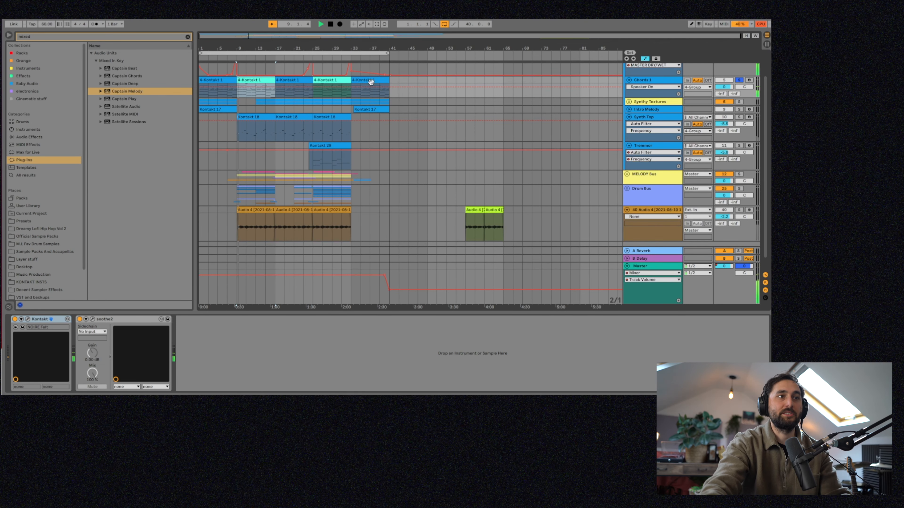
Play back the soloed Chords 1 track from the start, then from its bar 9 and bar 17 clips.
key(space)
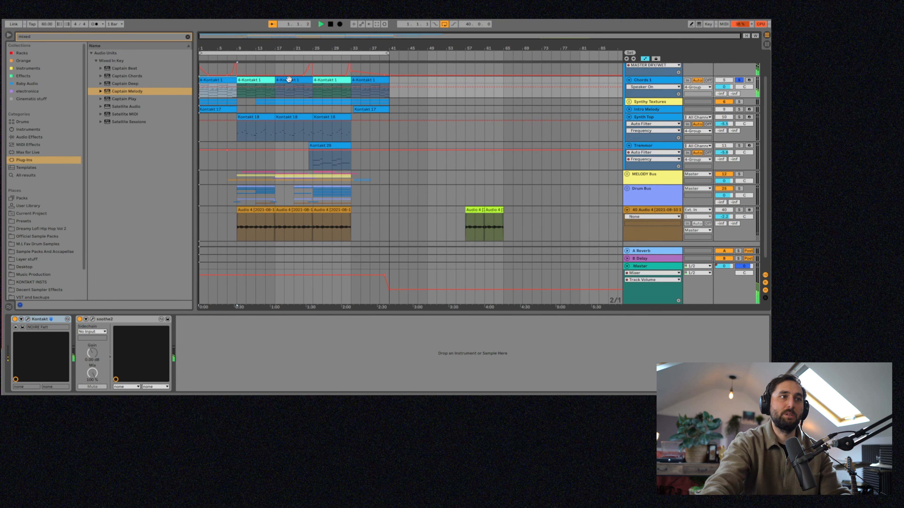
click(260, 81)
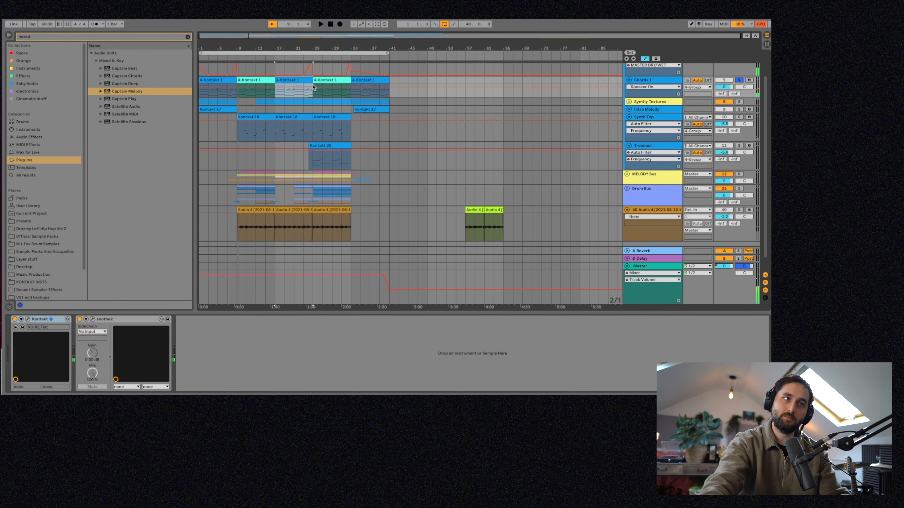
click(306, 85)
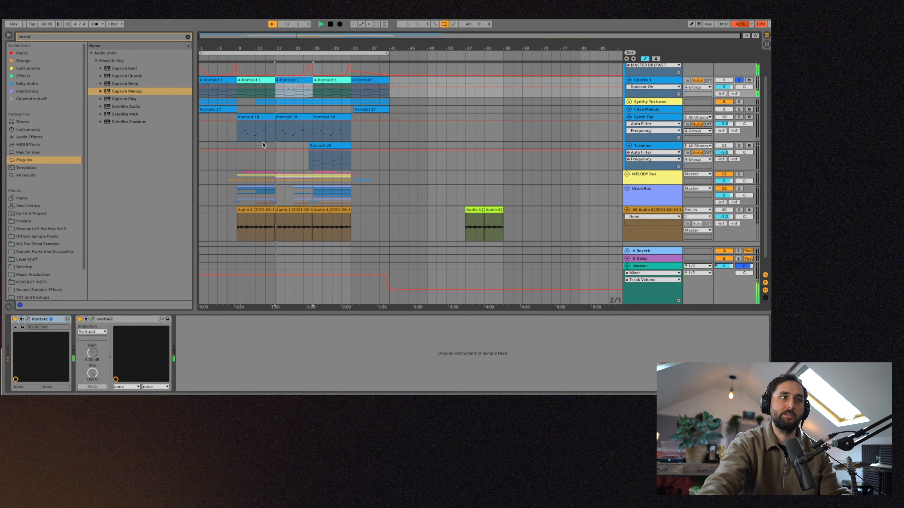
key(space)
Solo the Synthy Textures group, play it from the start of the arrangement and unfold its tracks.
click(739, 102)
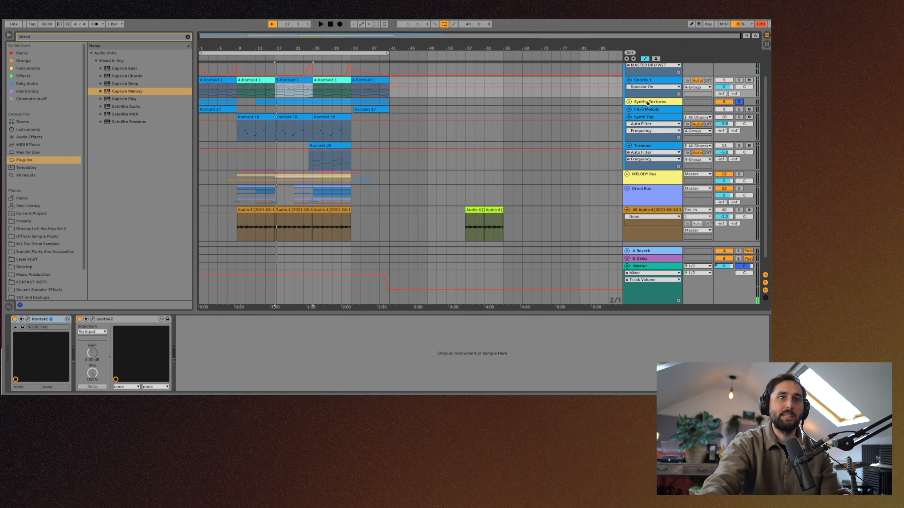
key(space)
click(203, 100)
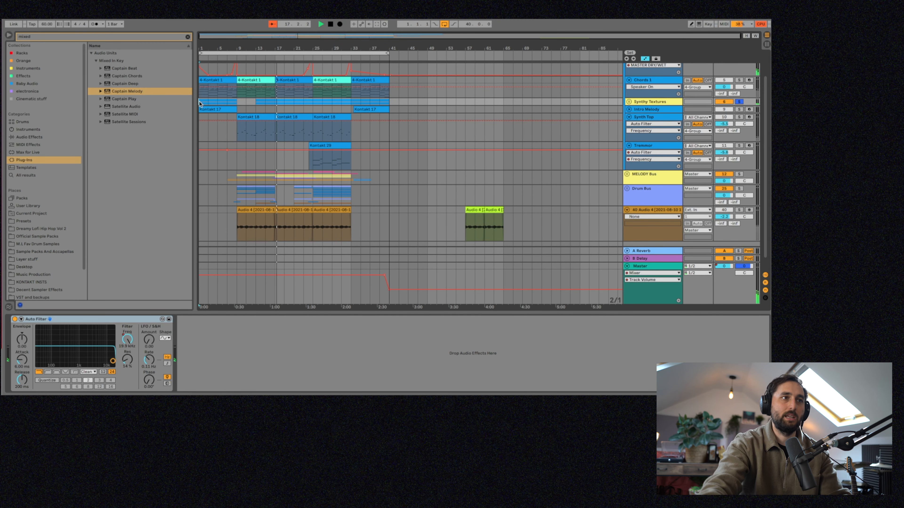
click(629, 102)
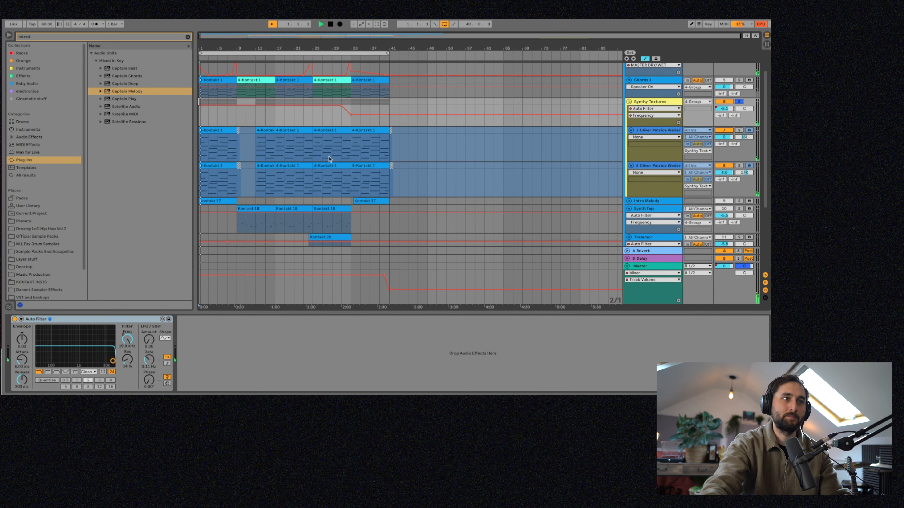
Unfreeze the first Oliver Patrice Weder track and look at its Spitfire instrument before closing the plugin window.
click(651, 131)
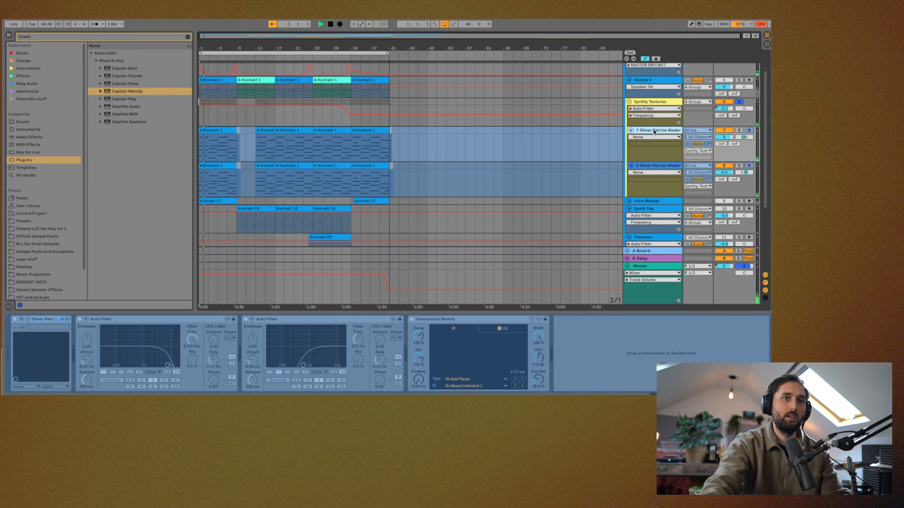
right_click(652, 132)
click(690, 179)
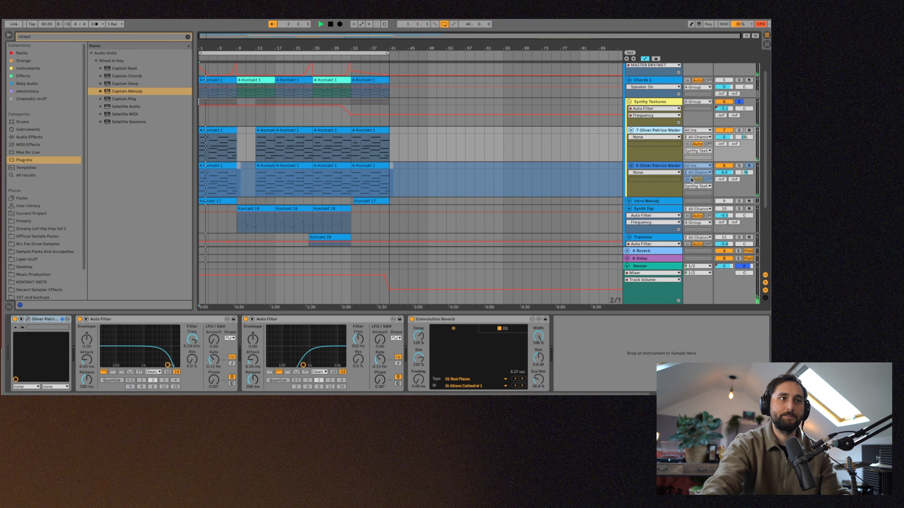
click(28, 319)
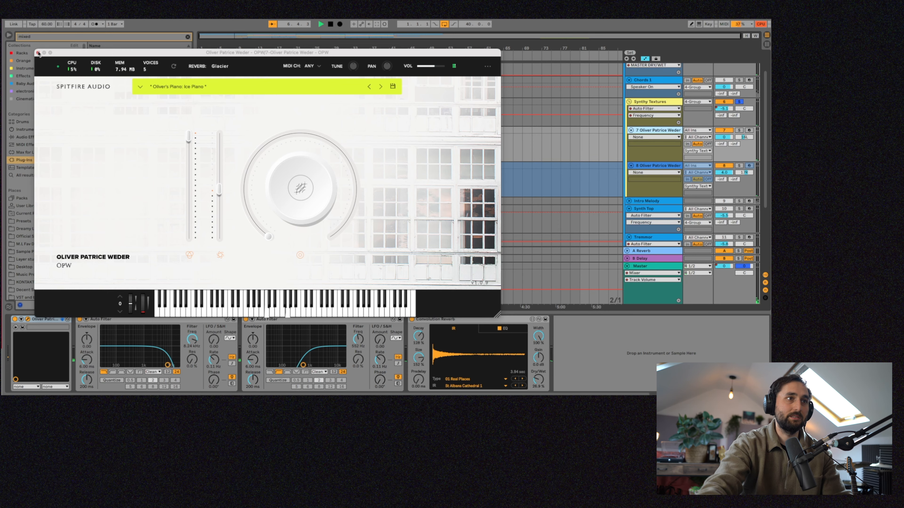
click(38, 52)
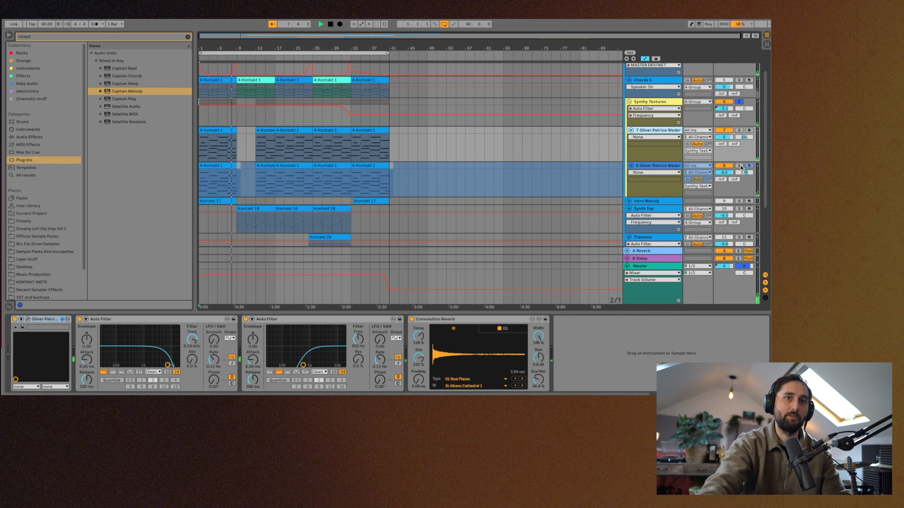
Solo the second Oliver Patrice Weder track and compare its device chain with that of the first one.
click(724, 130)
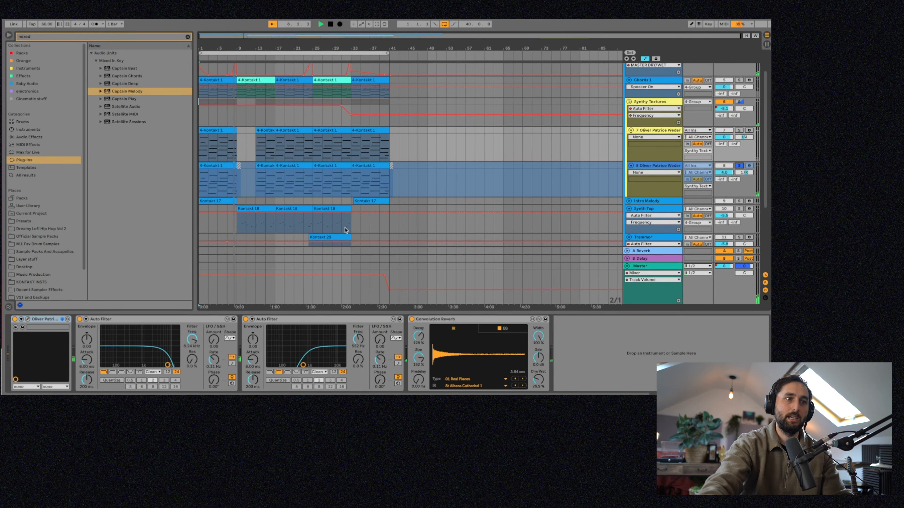
click(665, 142)
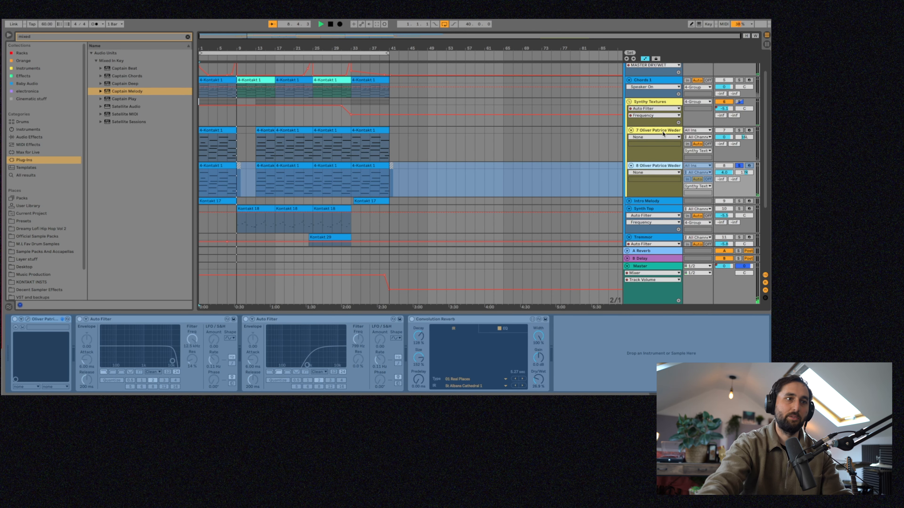
click(664, 132)
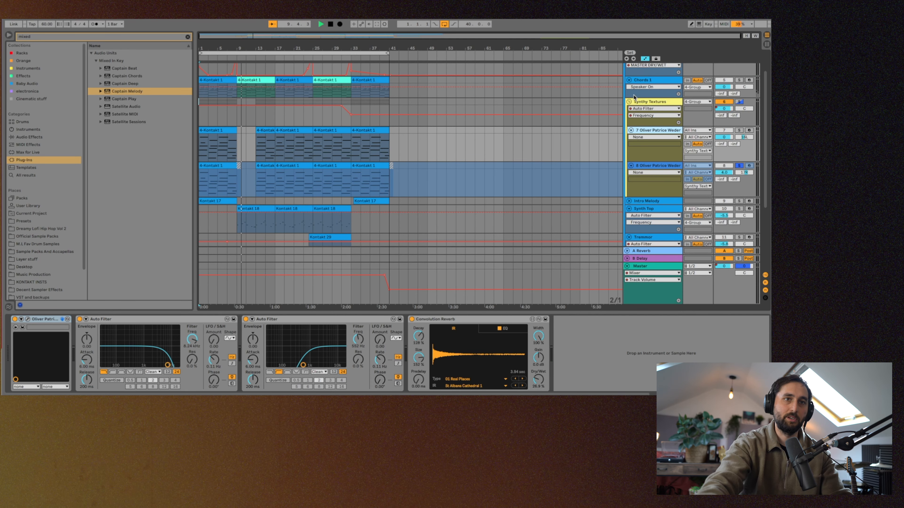
Solo the whole Synthy Textures group again and show the frequency automation of its Auto Filter.
click(629, 102)
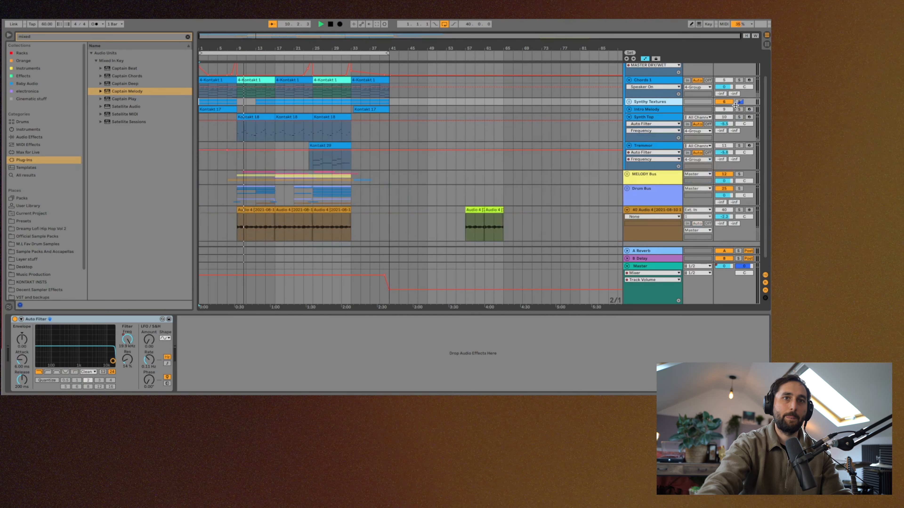
click(649, 102)
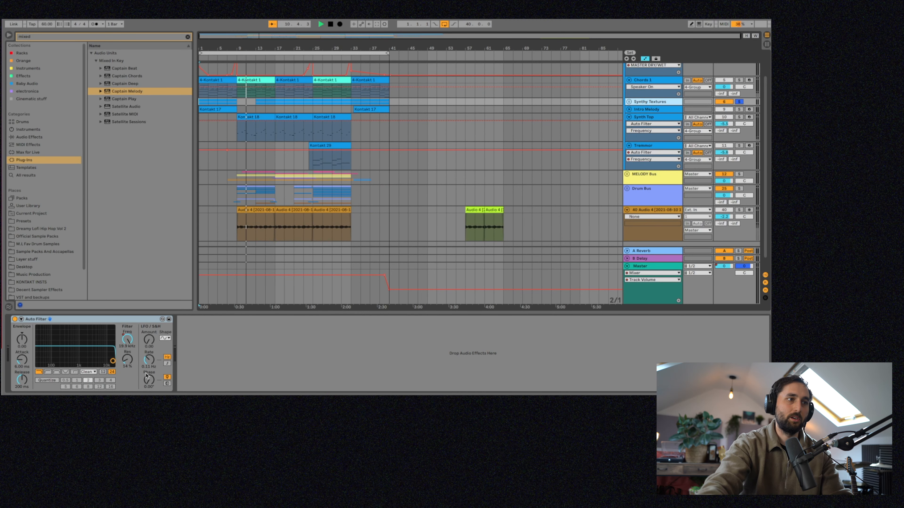
right_click(127, 338)
click(139, 341)
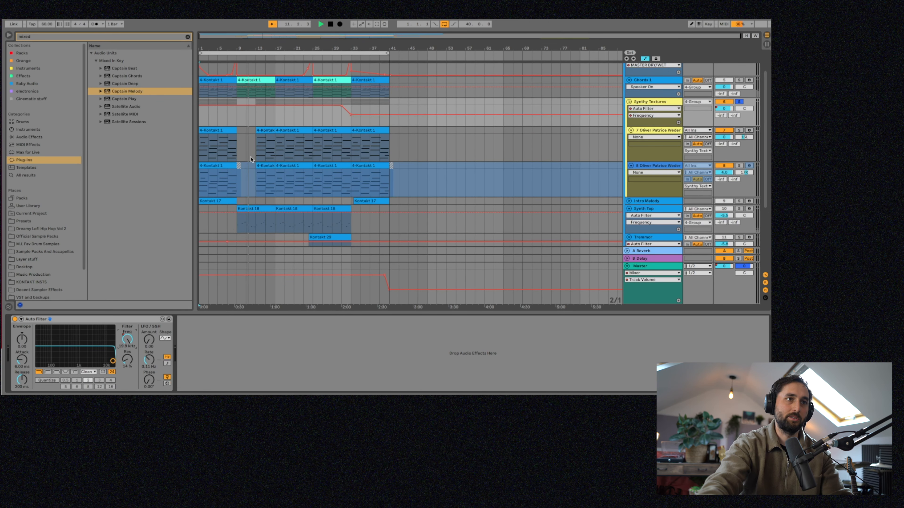
click(342, 114)
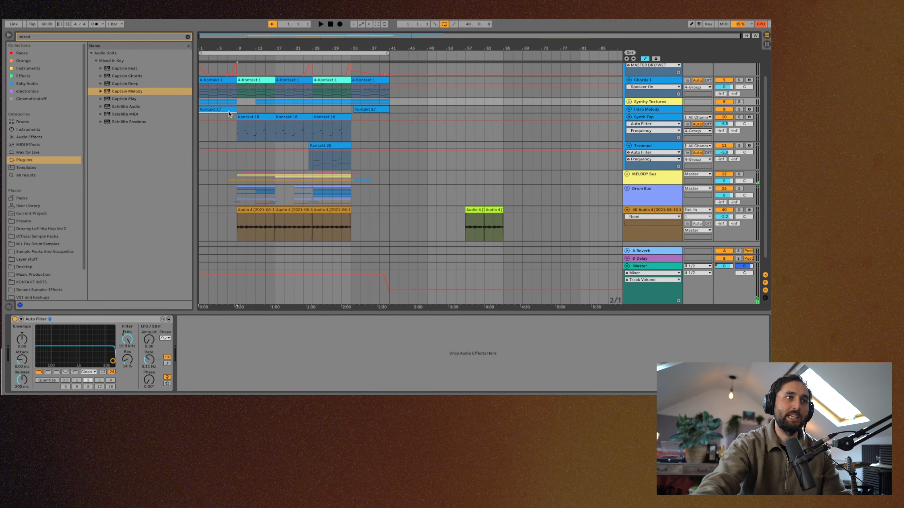
Solo and play the Intro Melody track, and look at its Kontakt NOIRE Felt instrument.
click(640, 109)
key(space)
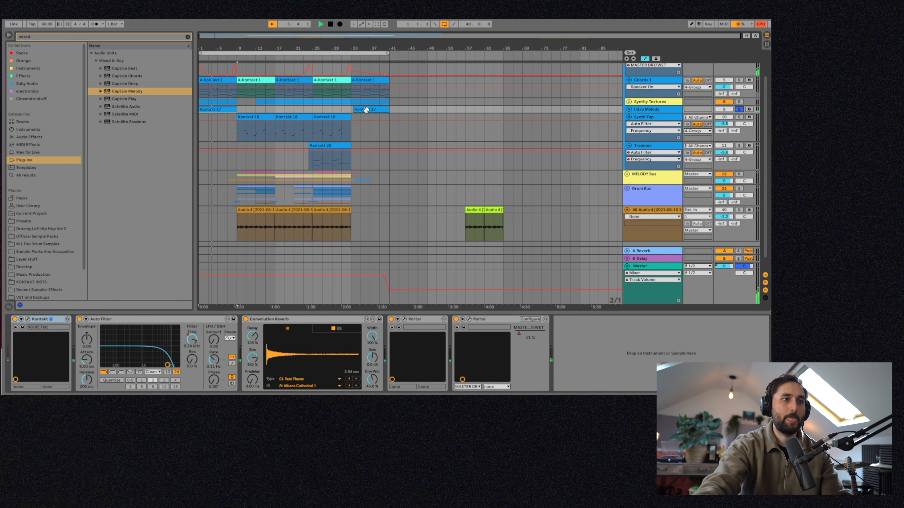
click(28, 319)
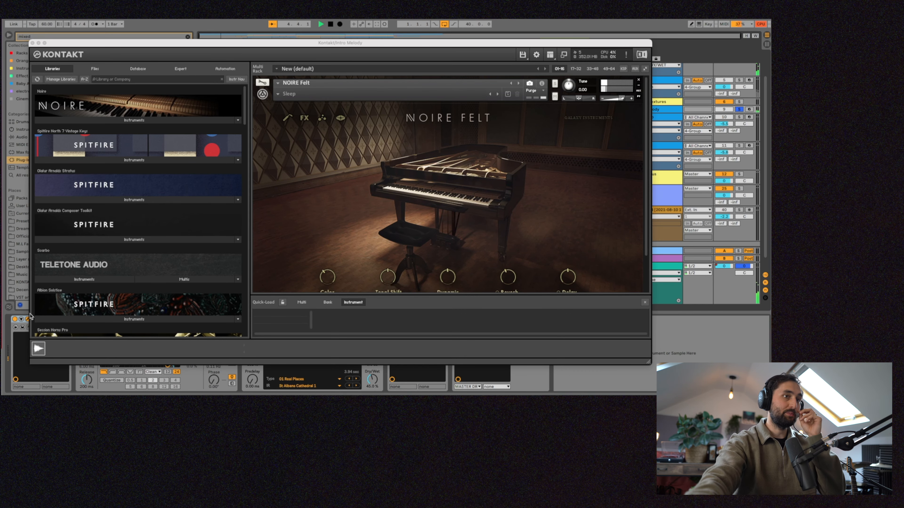
click(33, 42)
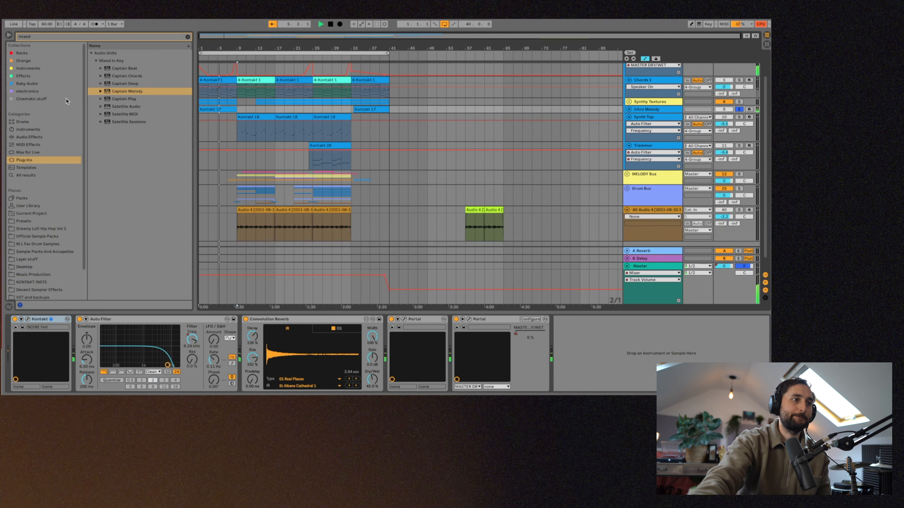
Show the Auto Filter frequency automation on Intro Melody, and examine its second Portal effect.
right_click(195, 339)
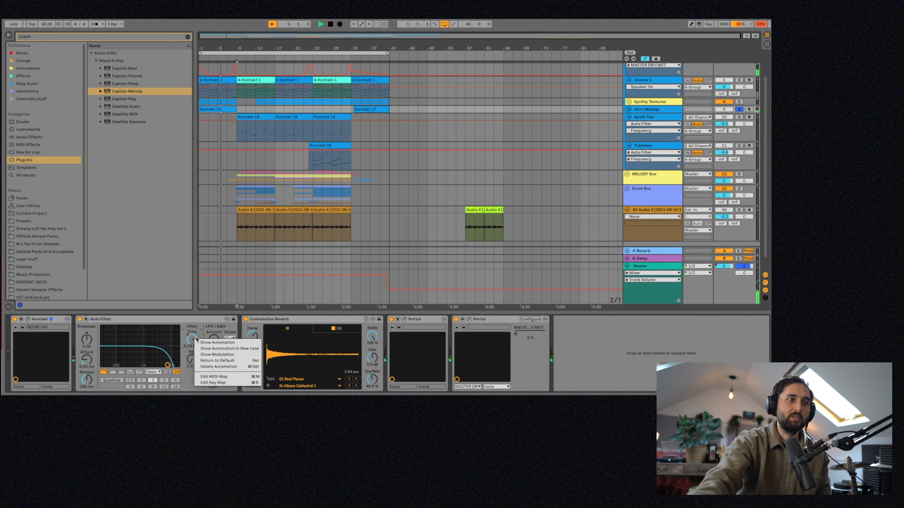
click(201, 348)
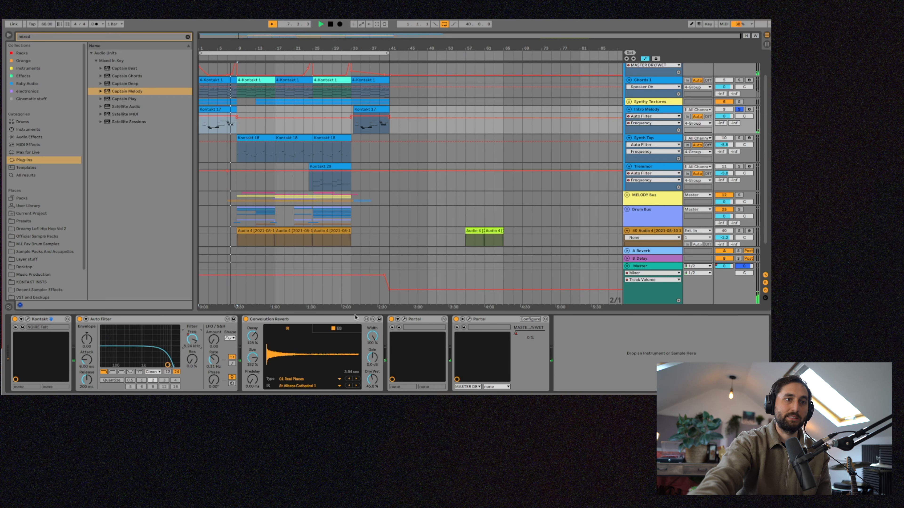
click(469, 320)
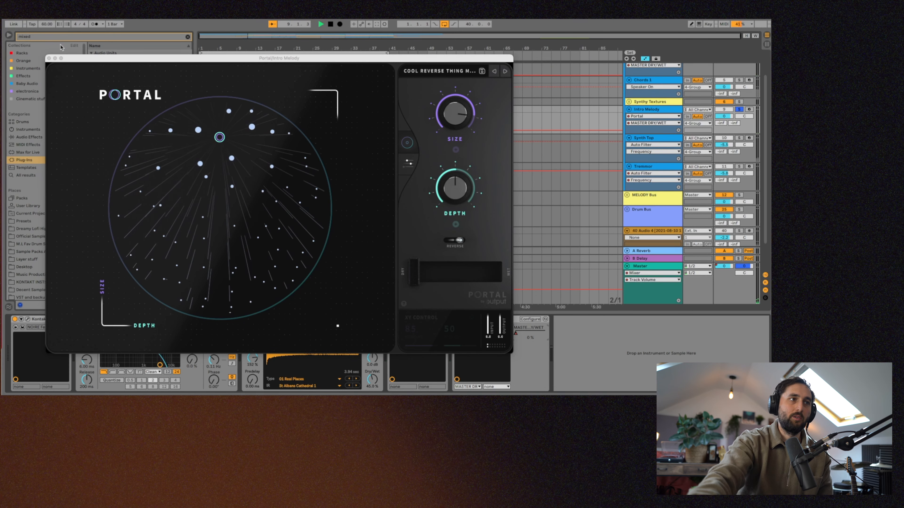
click(48, 59)
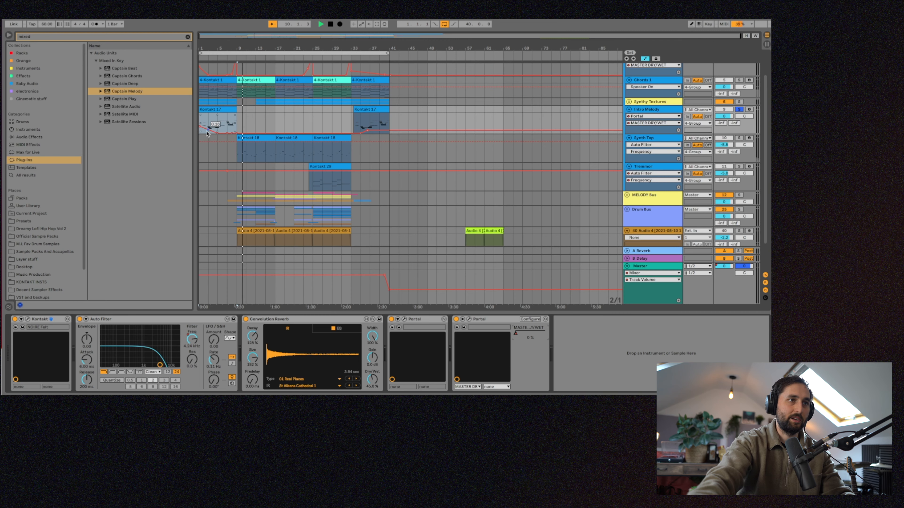
Replay the Intro Melody track from the start of the arrangement and examine its first Portal effect.
key(space)
click(200, 138)
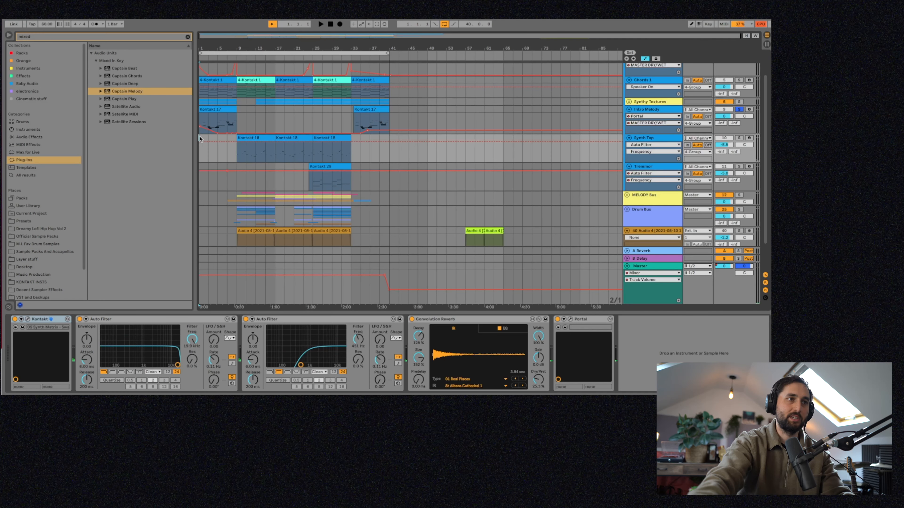
key(space)
click(664, 112)
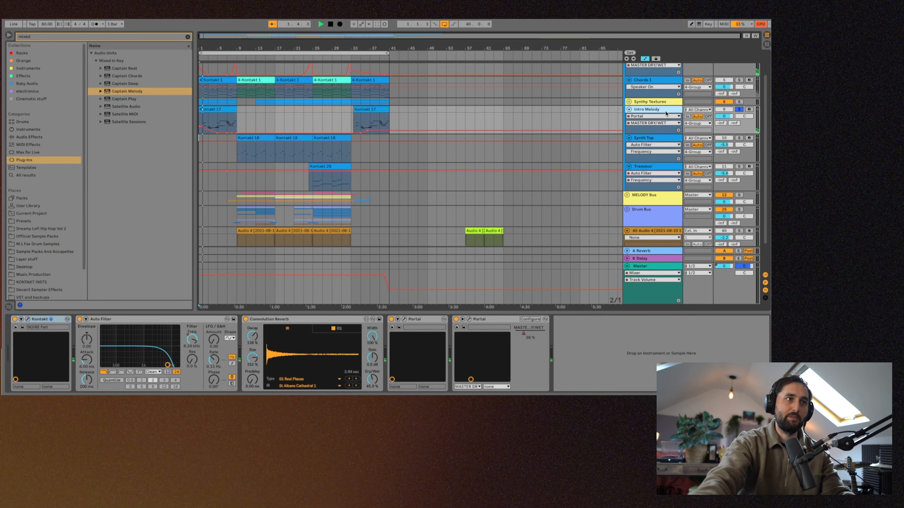
click(404, 320)
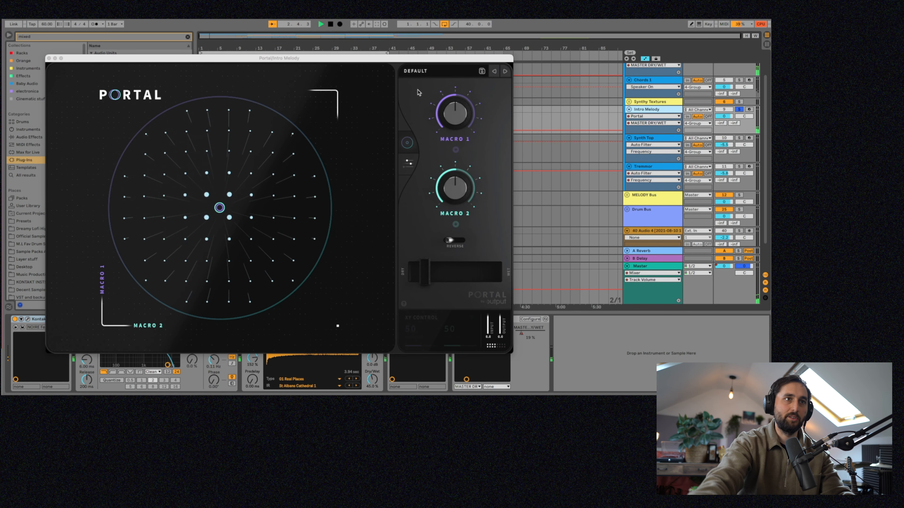
click(49, 58)
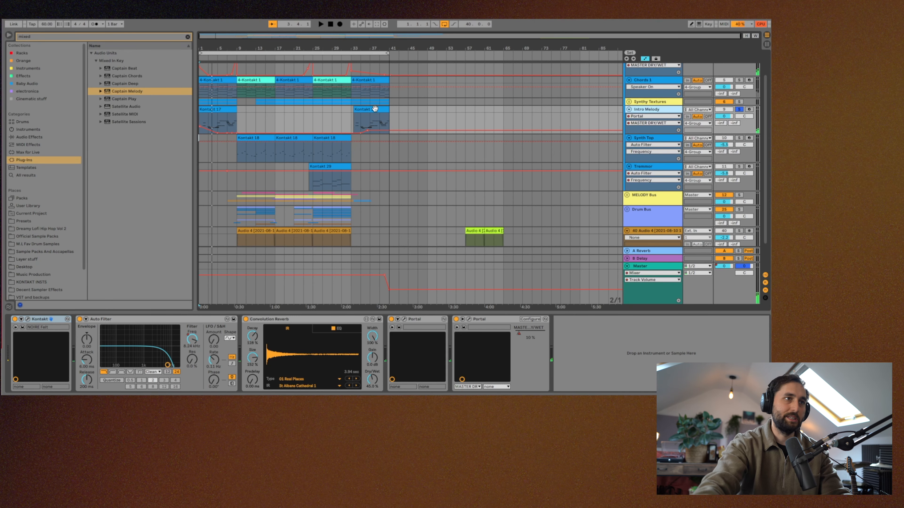
Solo the Synth Top track and play it from its first clip at bar 9.
click(672, 142)
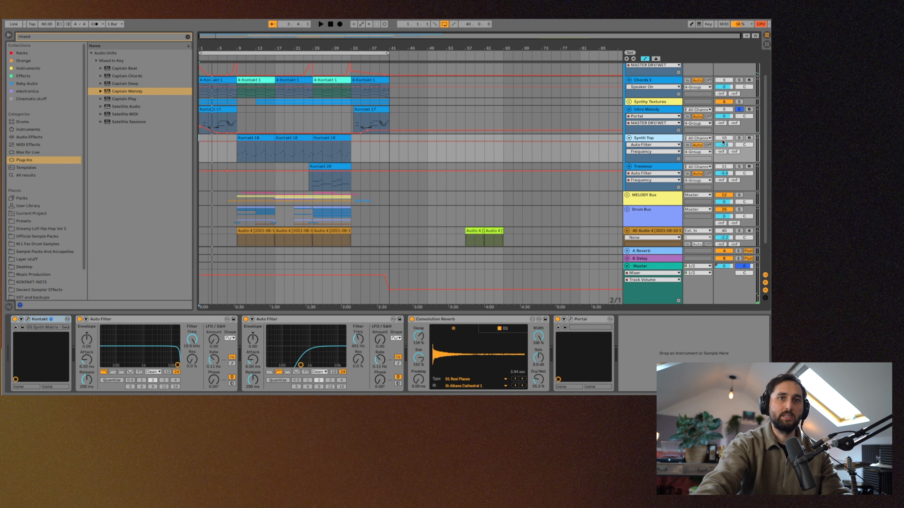
click(254, 140)
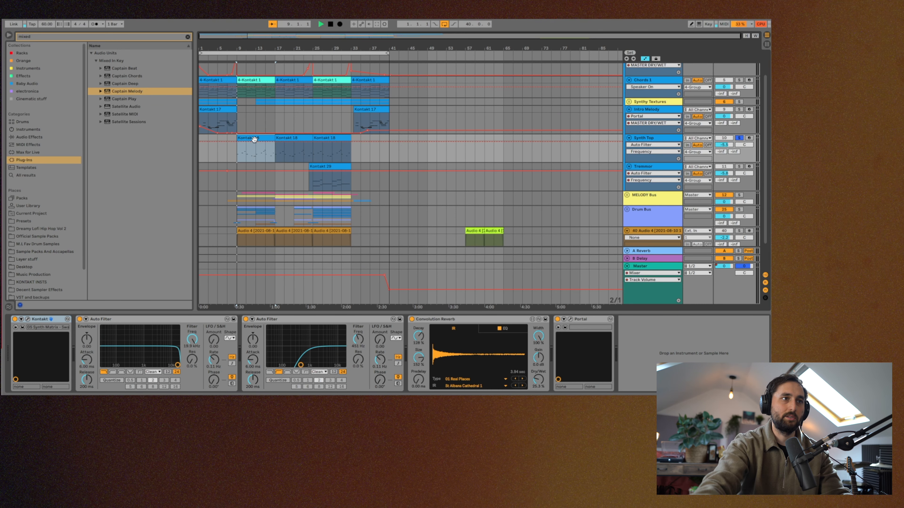
key(space)
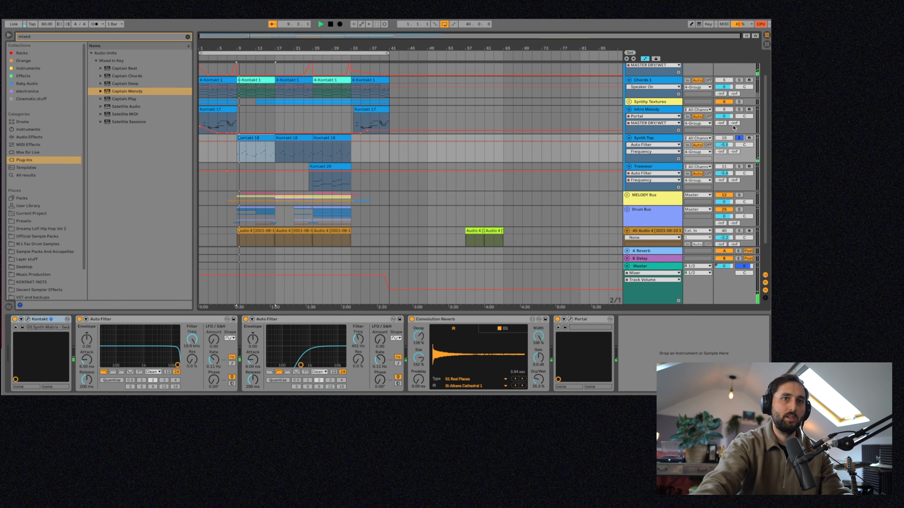
Examine the Kontakt instrument and the Portal effect on the Synth Top track.
click(28, 319)
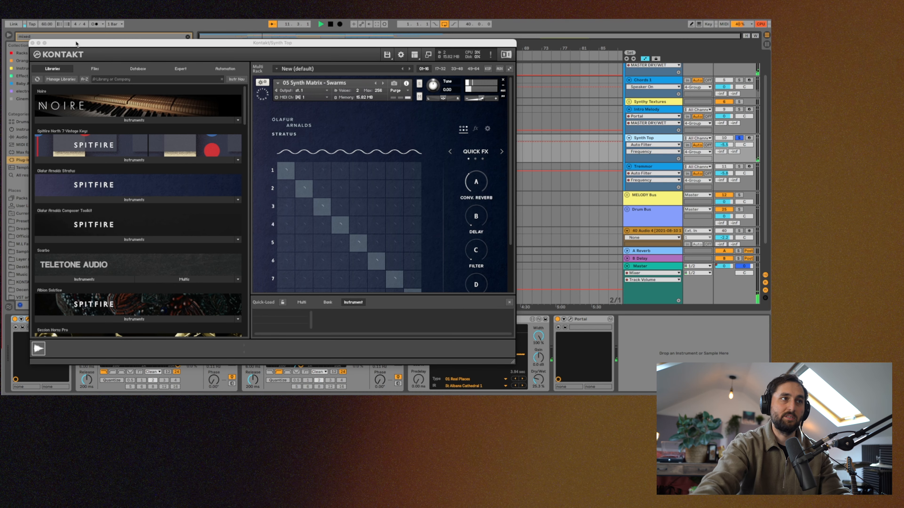
click(32, 43)
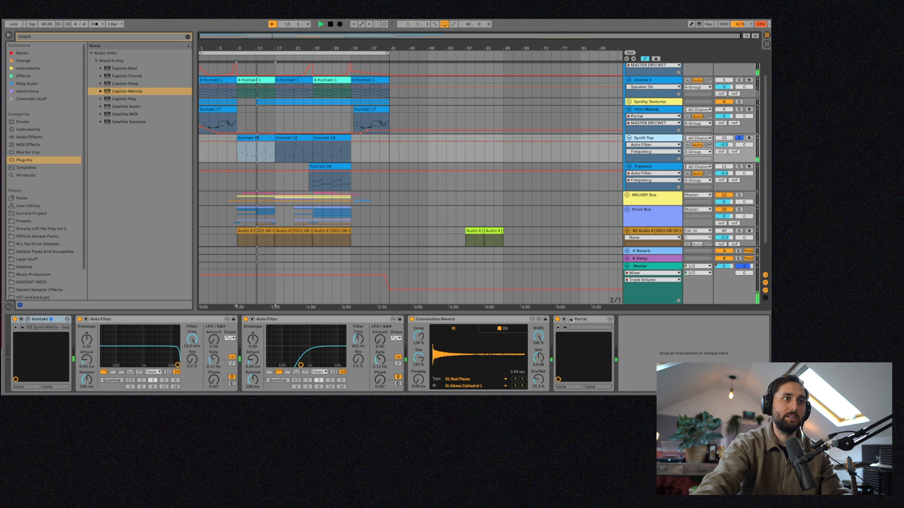
click(571, 319)
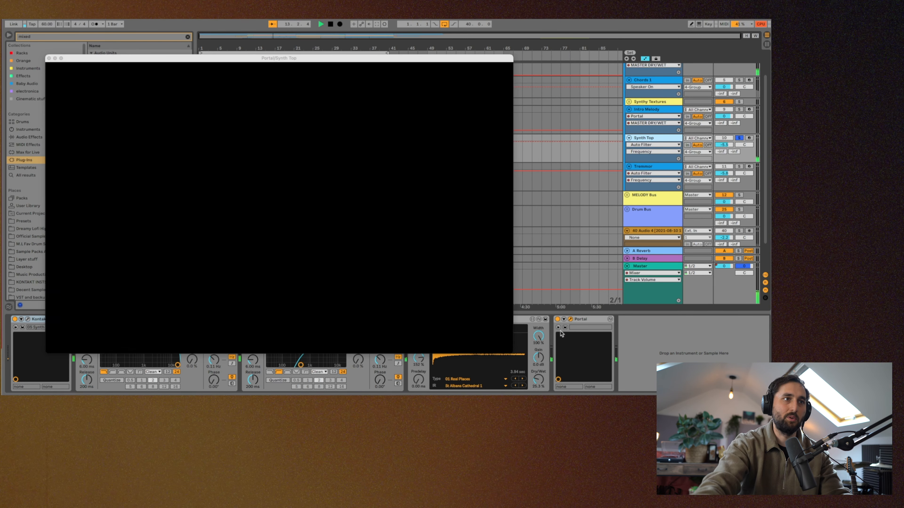
click(49, 58)
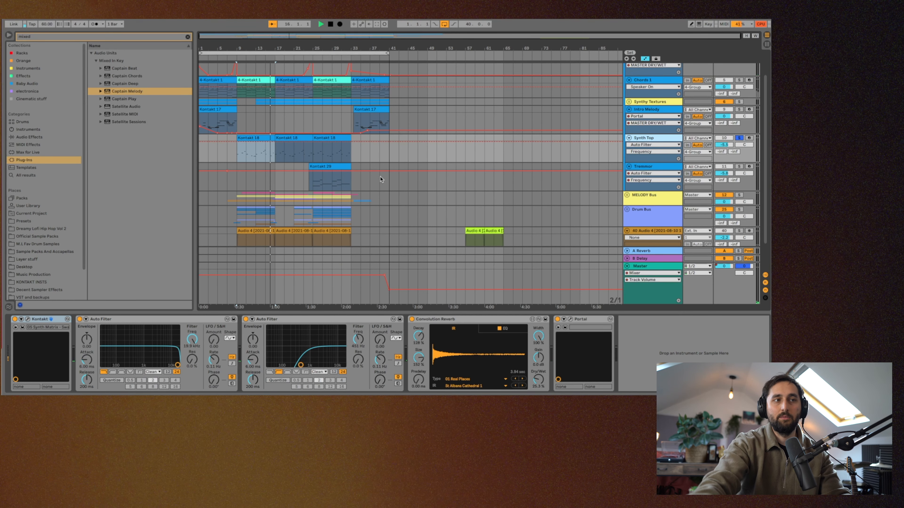
Solo the Tremmor track, playing it from its clip, and examine its Kontakt instrument.
click(319, 169)
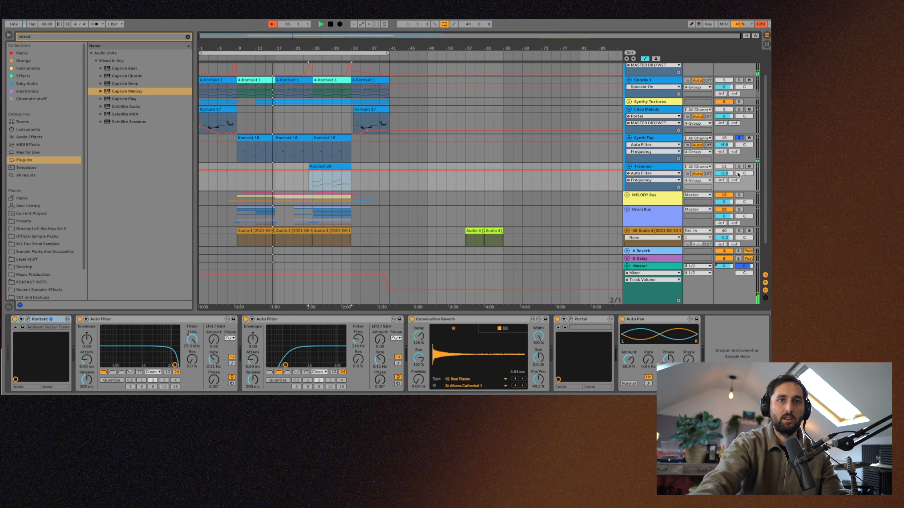
click(739, 166)
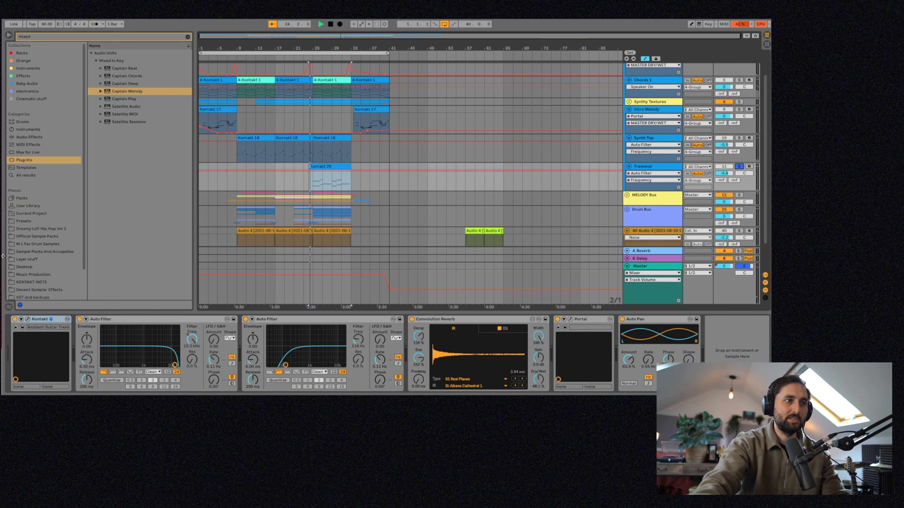
click(28, 319)
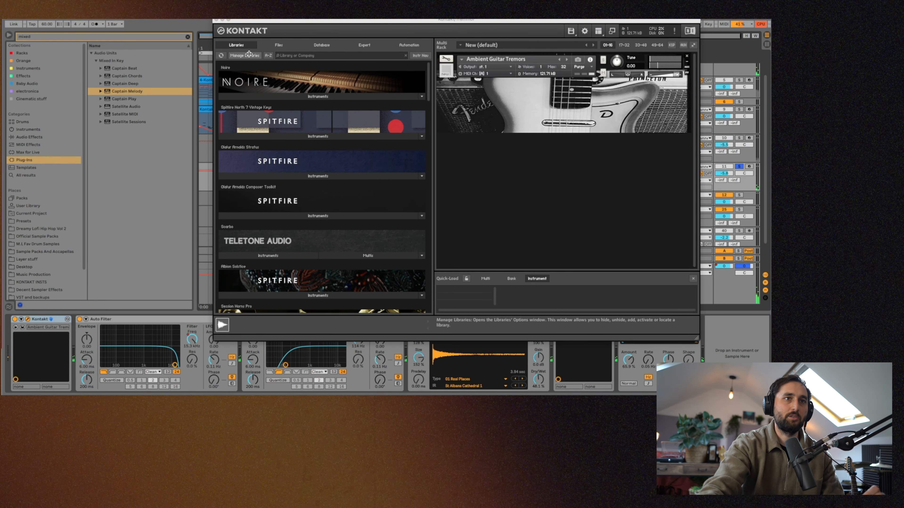
click(216, 20)
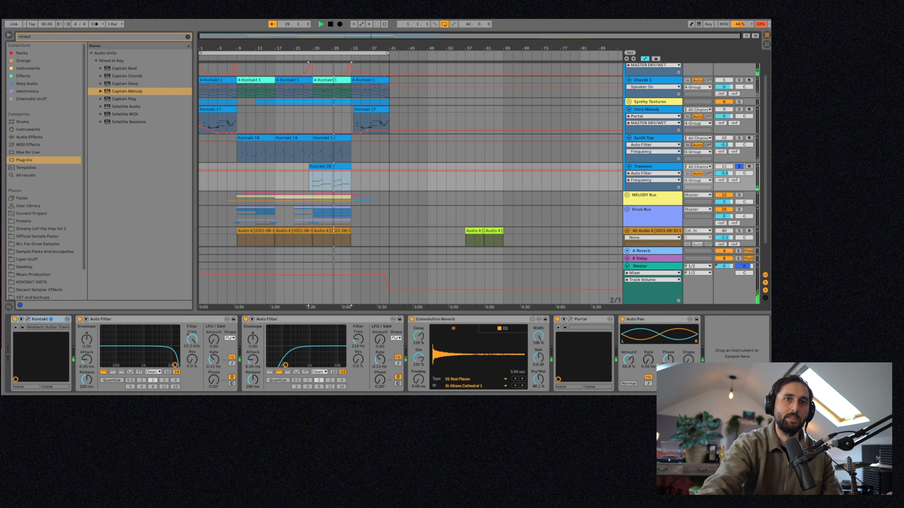
Switch the solo from the Tremmor track to the whole 4 Group.
click(739, 166)
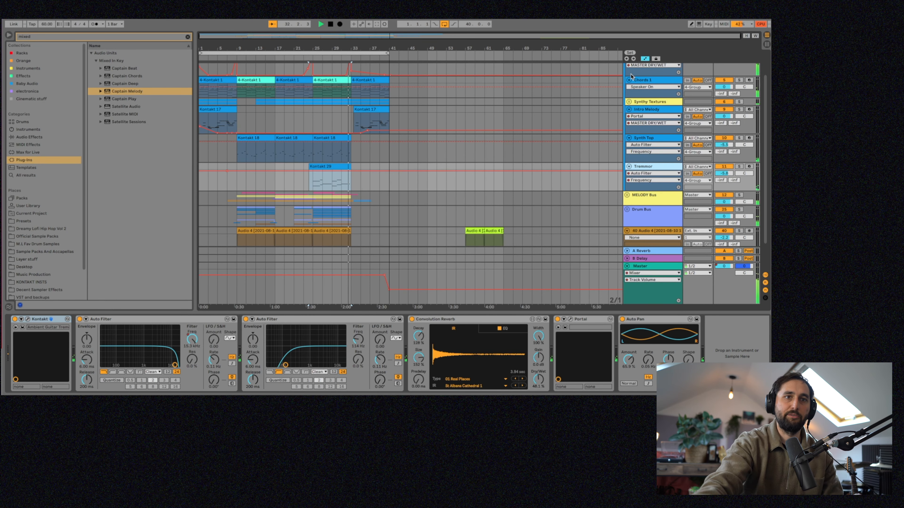
scroll(738, 83, up, 2)
click(740, 74)
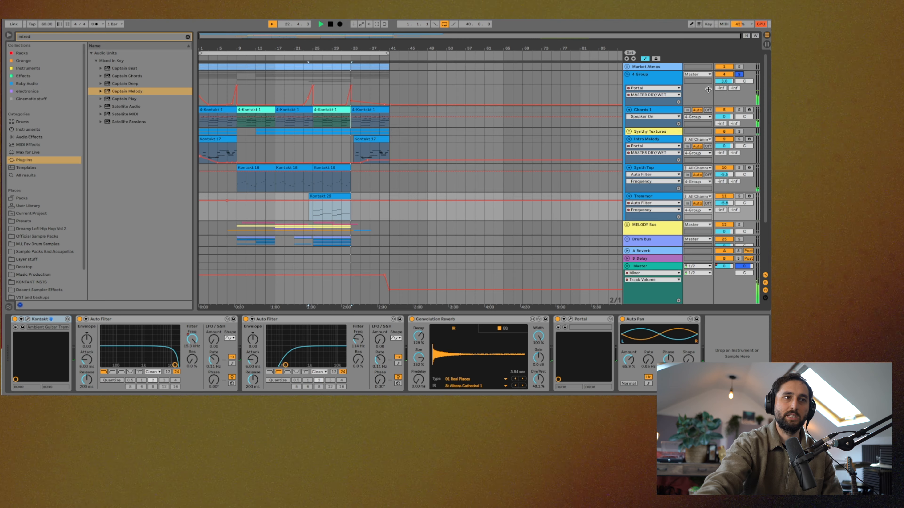
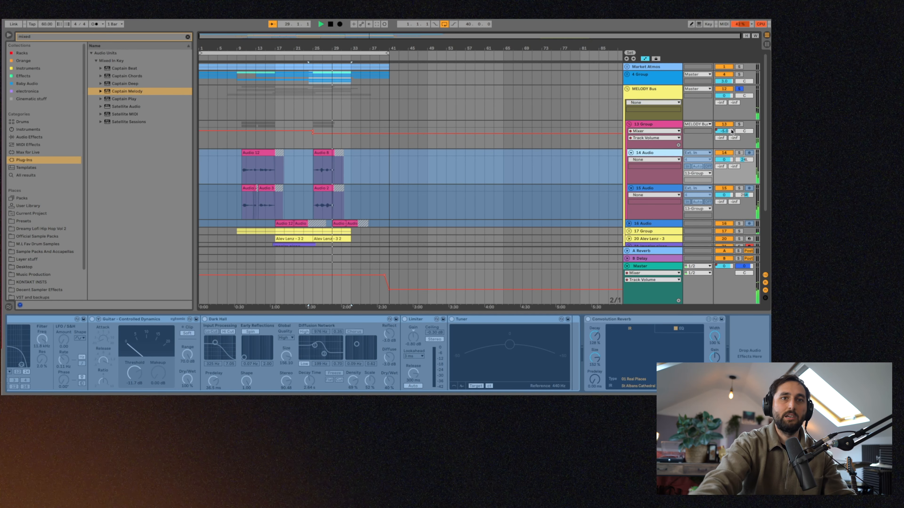
Solo the 13 Group inside the MELODY Bus and play it from the second clip on 14 Audio.
click(739, 124)
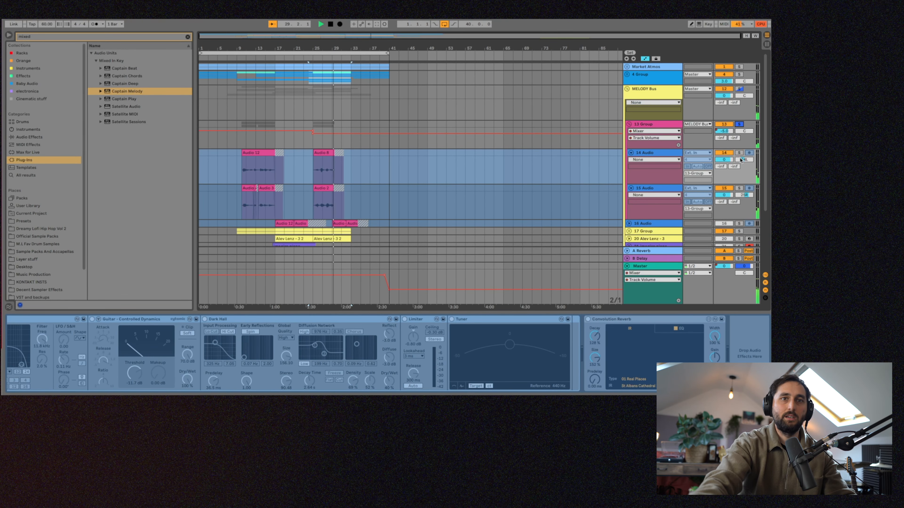
click(319, 151)
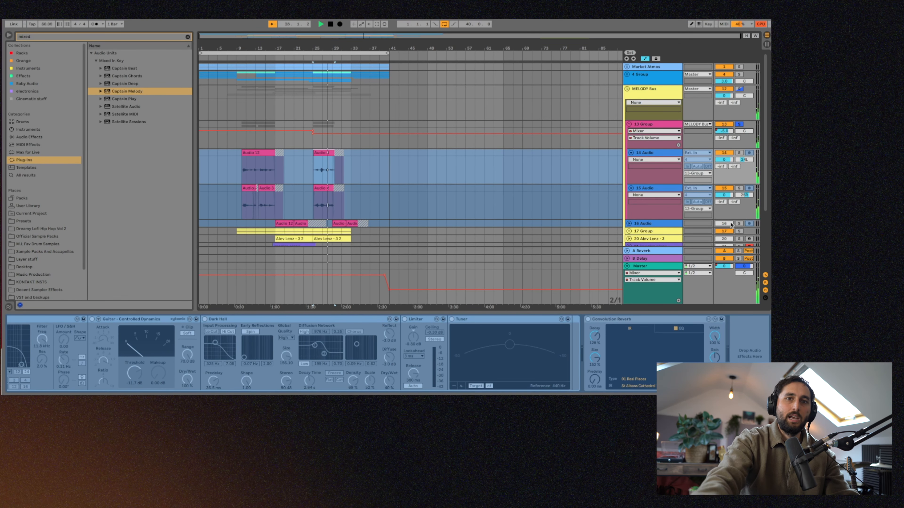
Expand the soloed 16 Audio track and play it from within its first clip.
scroll(282, 189, down, 3)
click(283, 190)
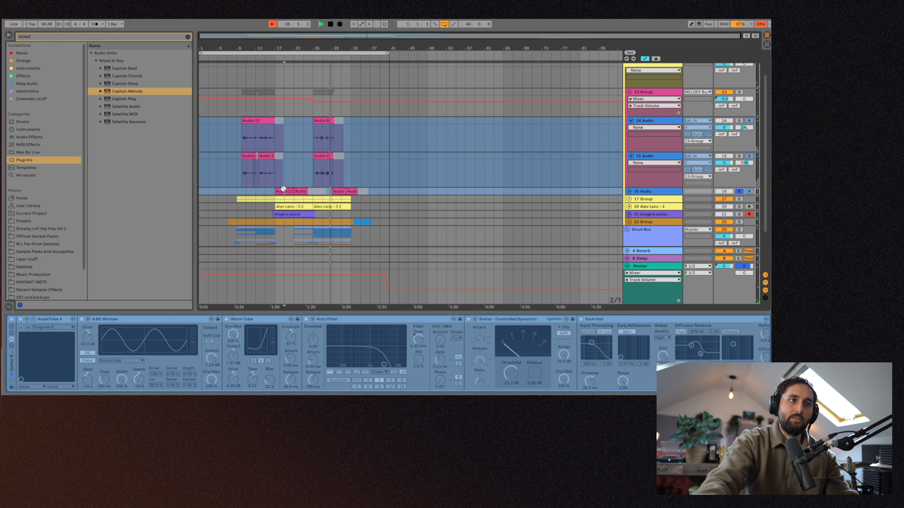
click(629, 191)
key(space)
key(space)
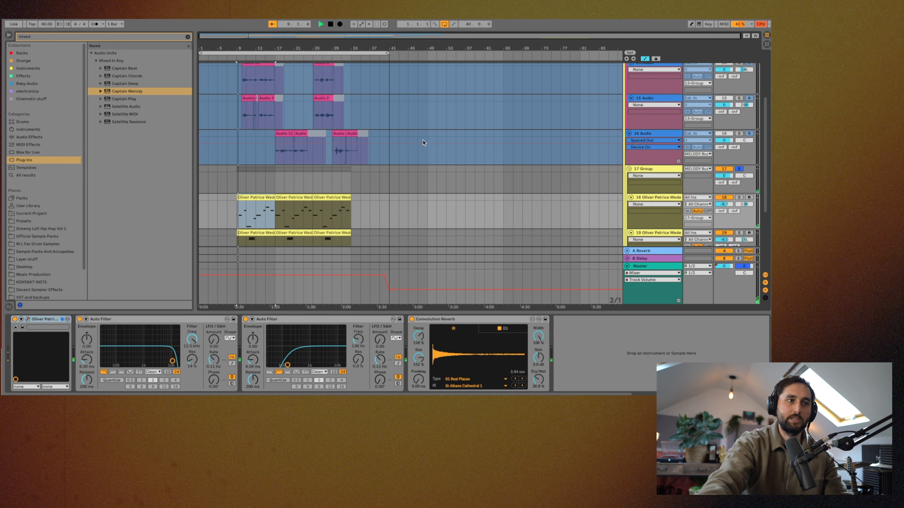
Examine the Oliver Patrice Weder instrument on track 18, and collapse the 17 Group.
click(27, 319)
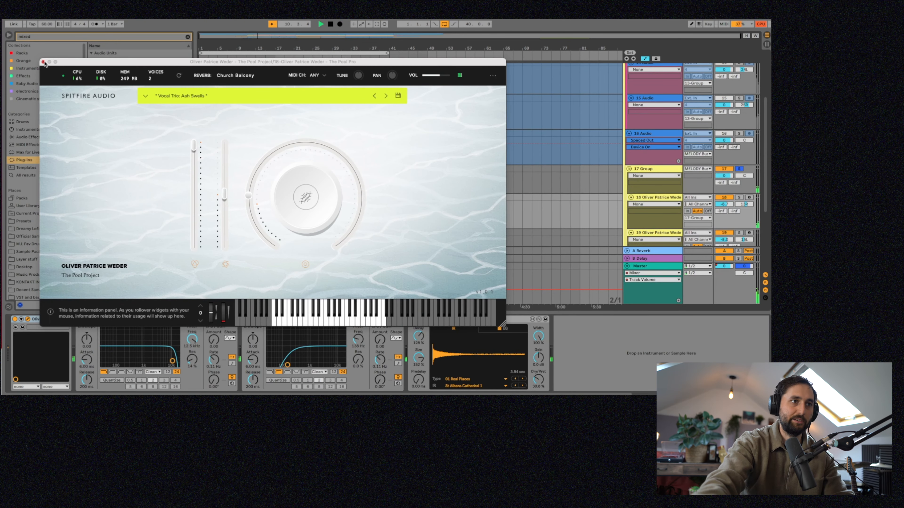
click(43, 61)
scroll(383, 121, down, 3)
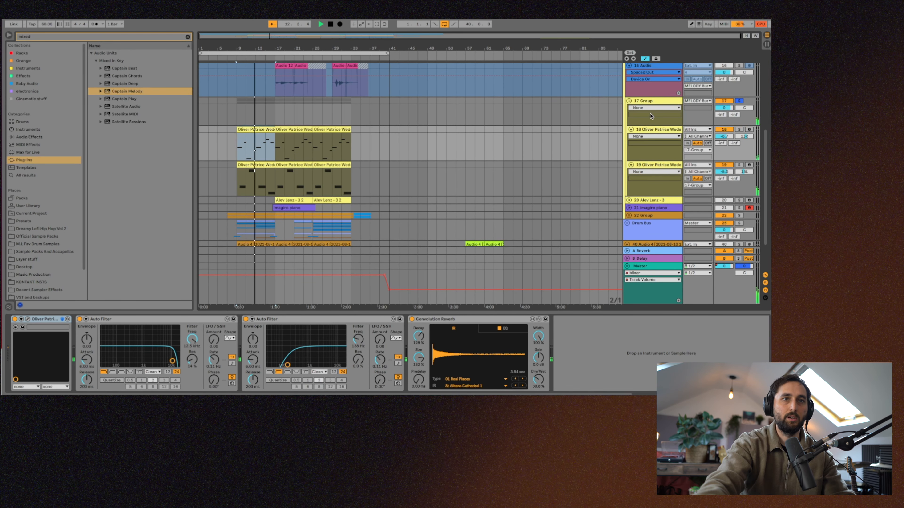
click(629, 101)
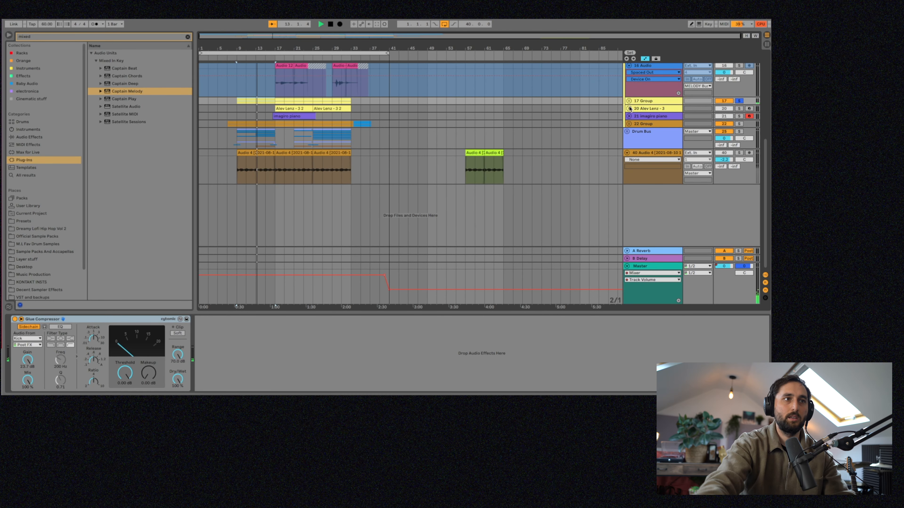
Expand and solo the 20 Alev Lenz - 3 track from its first clip, and examine its Spitfire Audio instrument.
click(629, 108)
click(453, 128)
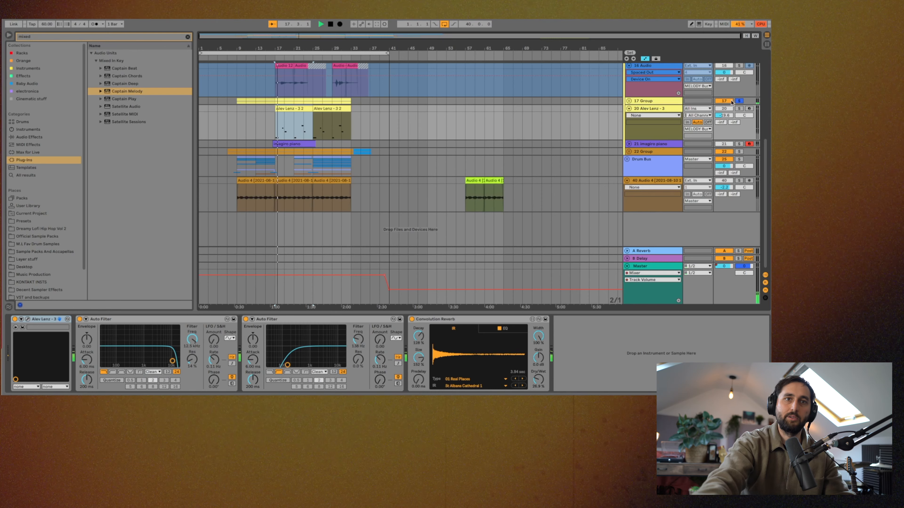
click(739, 109)
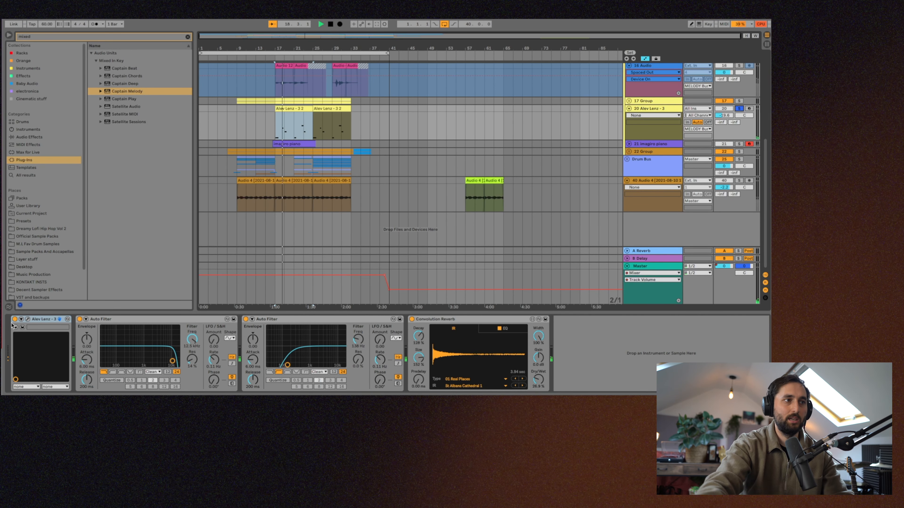
click(27, 319)
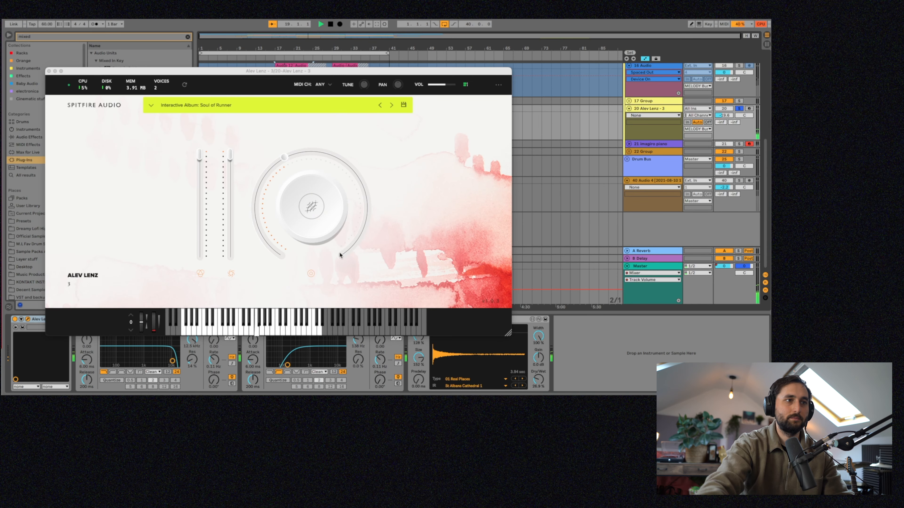
click(48, 71)
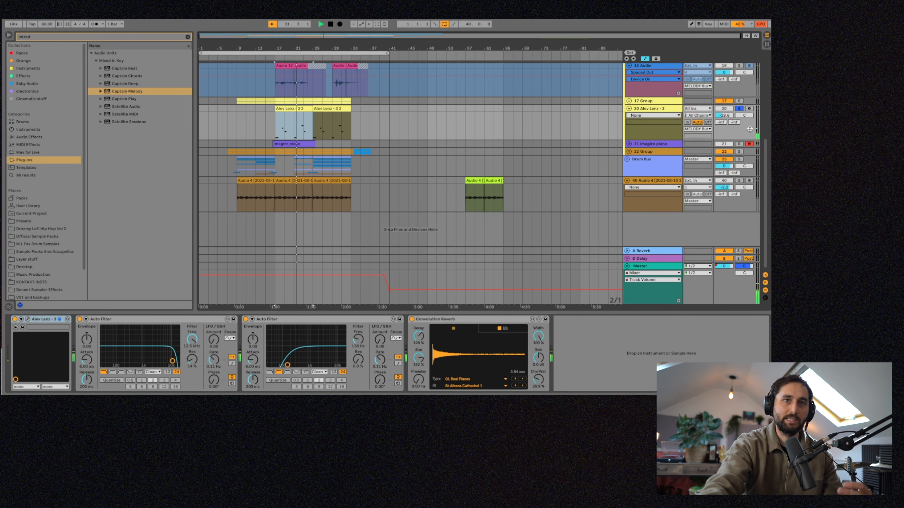
Solo the 21 imagiro piano track, expand it and select its clip to show its devices.
click(739, 144)
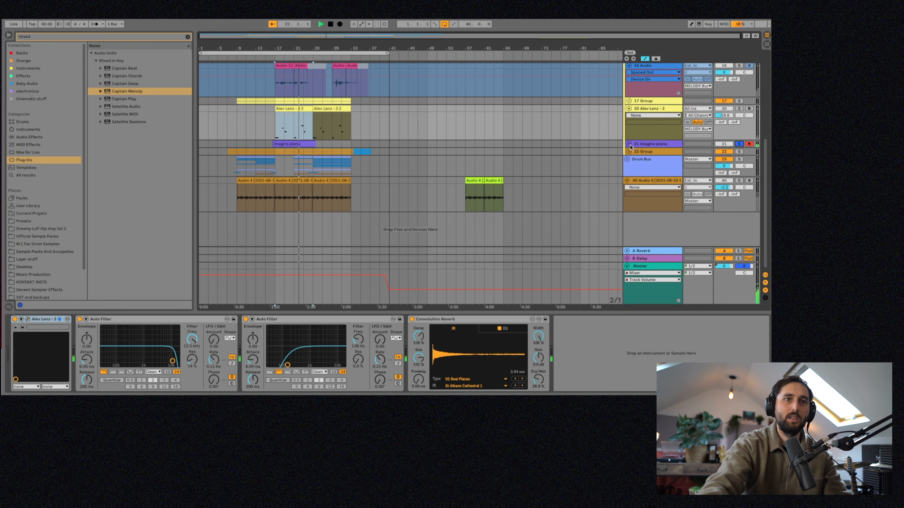
click(629, 145)
click(297, 144)
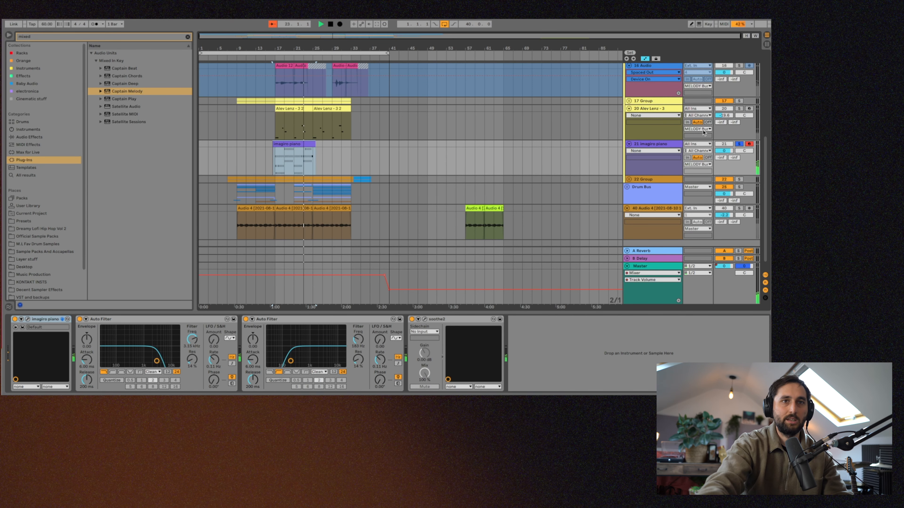
click(739, 144)
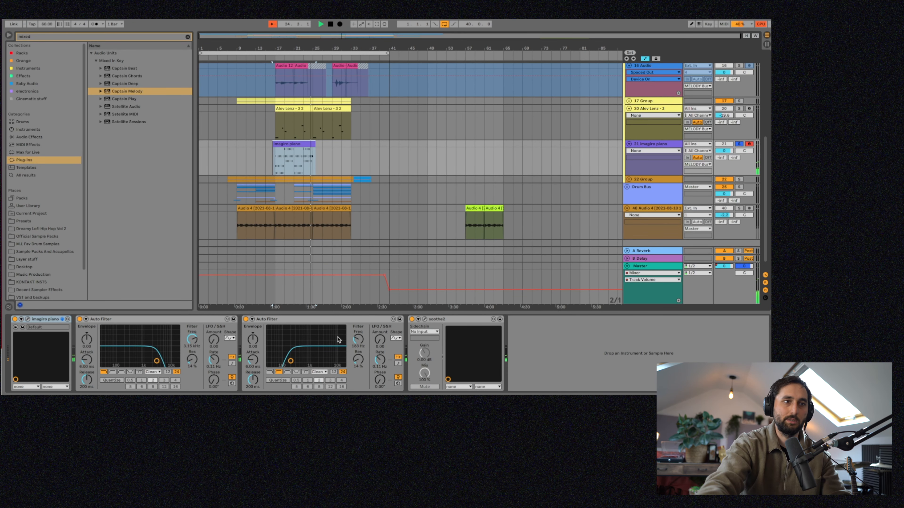
Examine the soothe2 effect and the imagiro piano instrument on track 21.
click(425, 320)
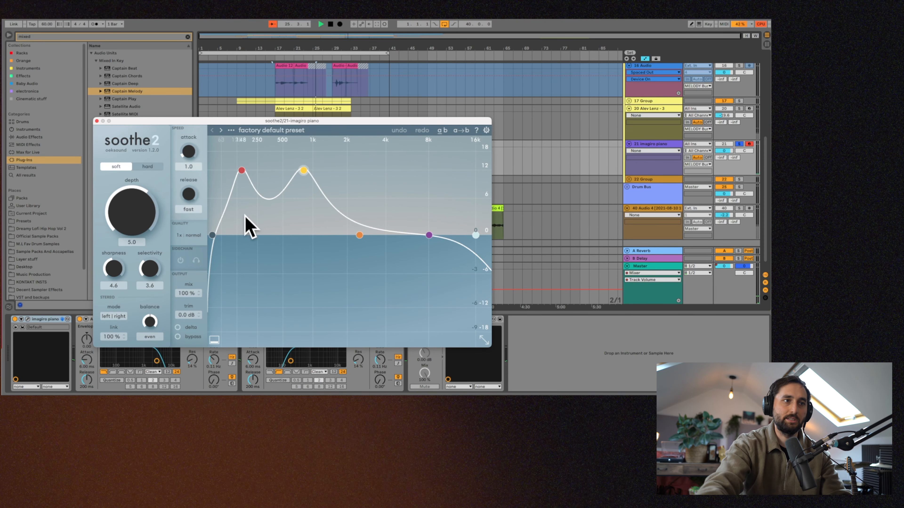
click(97, 121)
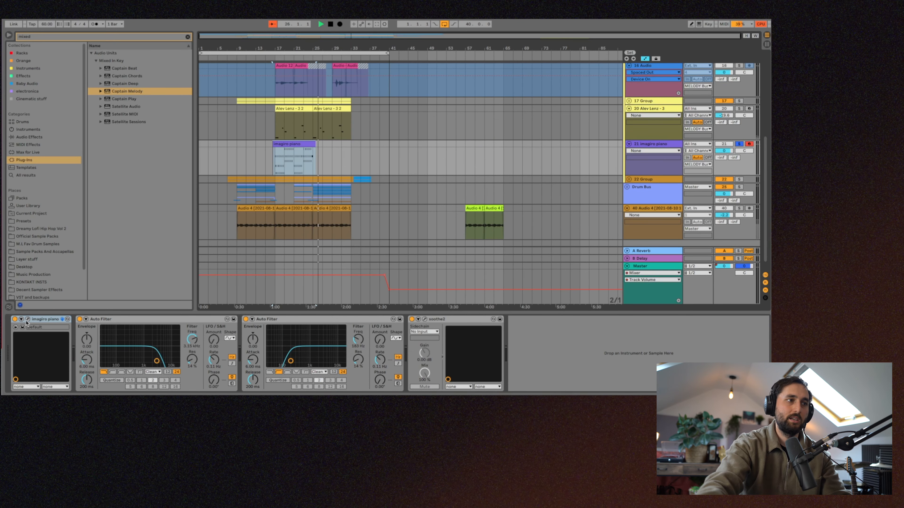
click(27, 320)
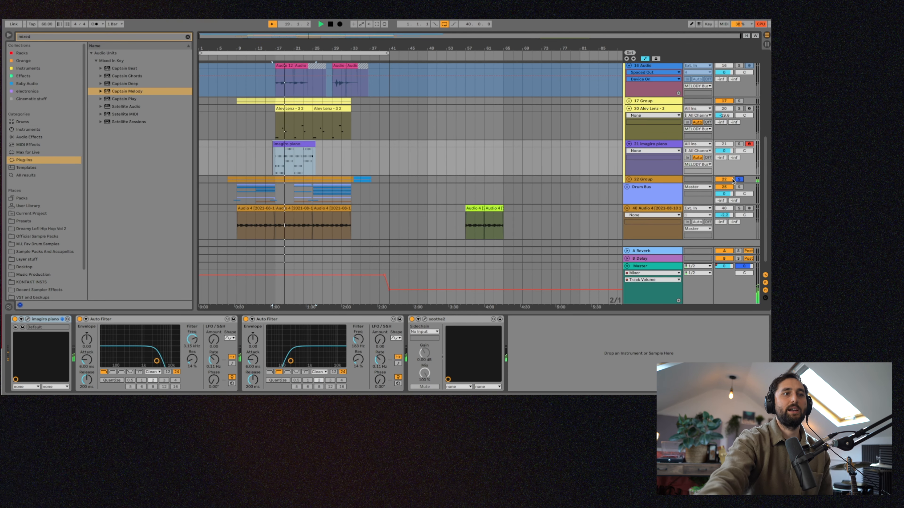
Expand the soloed 22 Group and examine its soothe2 effect.
click(629, 179)
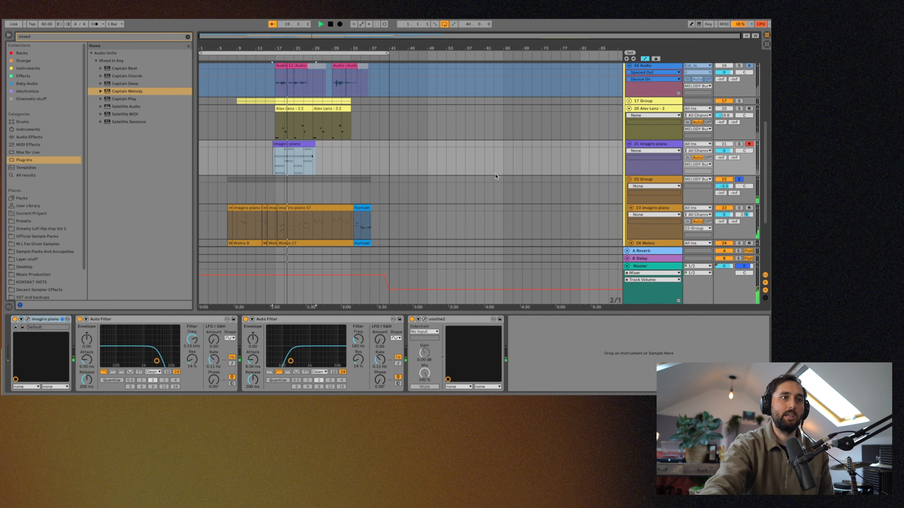
scroll(690, 148, down, 5)
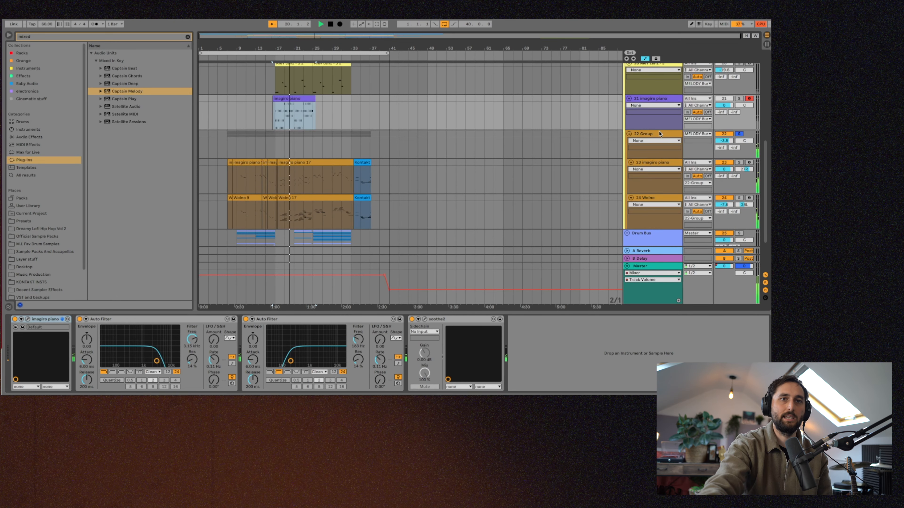
click(660, 135)
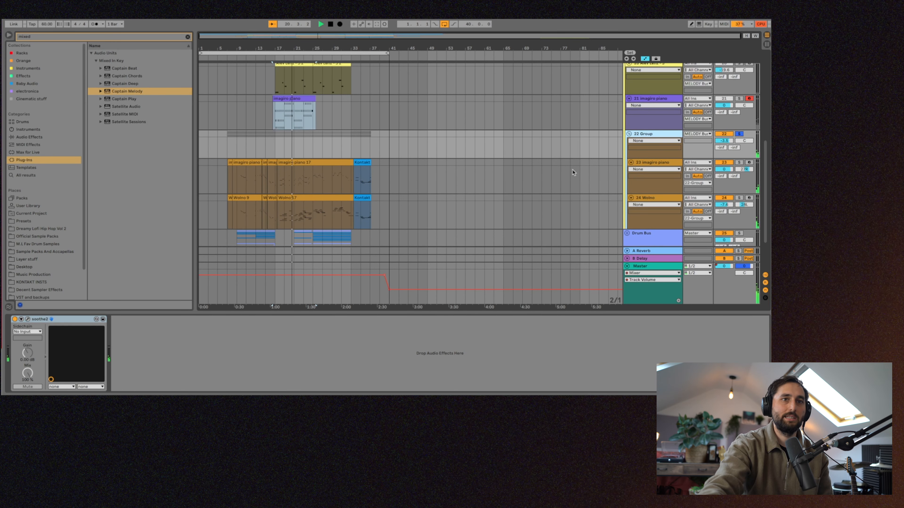
click(28, 320)
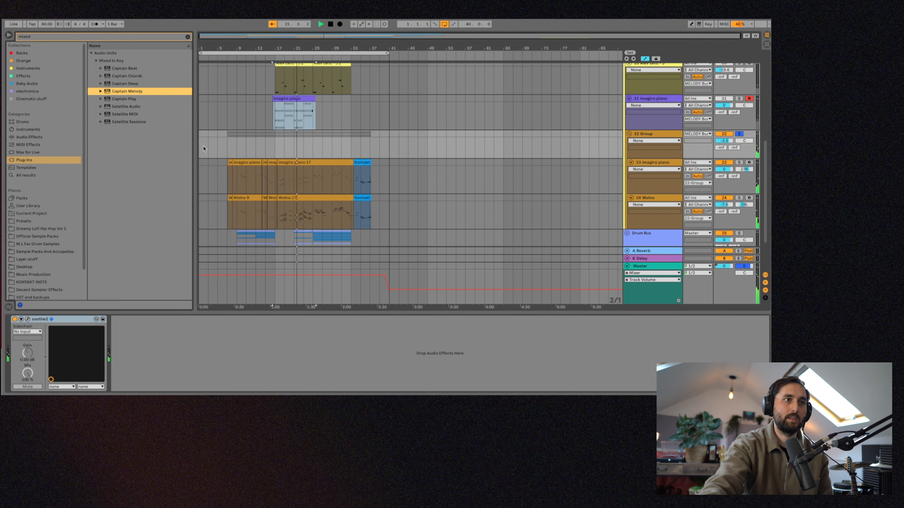
click(102, 131)
Show the device chains of the 23 imagiro piano and 24 Woino tracks in turn.
click(686, 164)
click(671, 167)
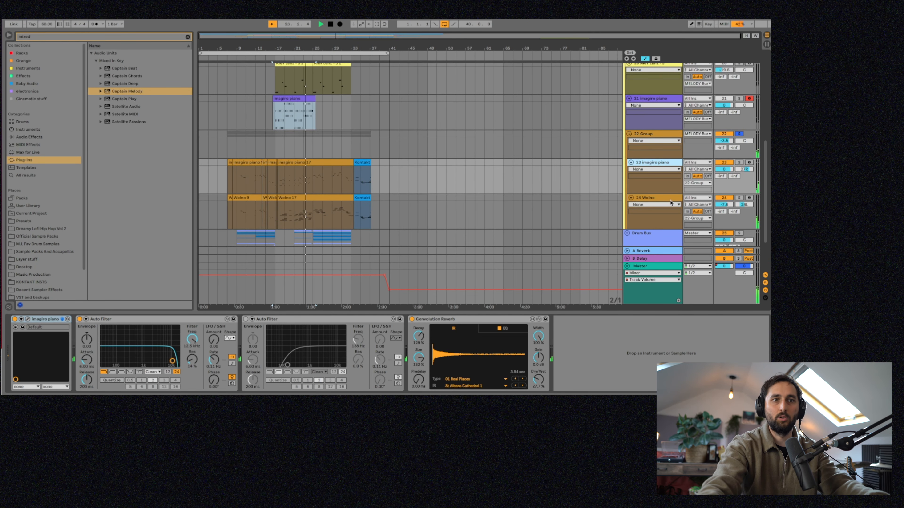
click(672, 200)
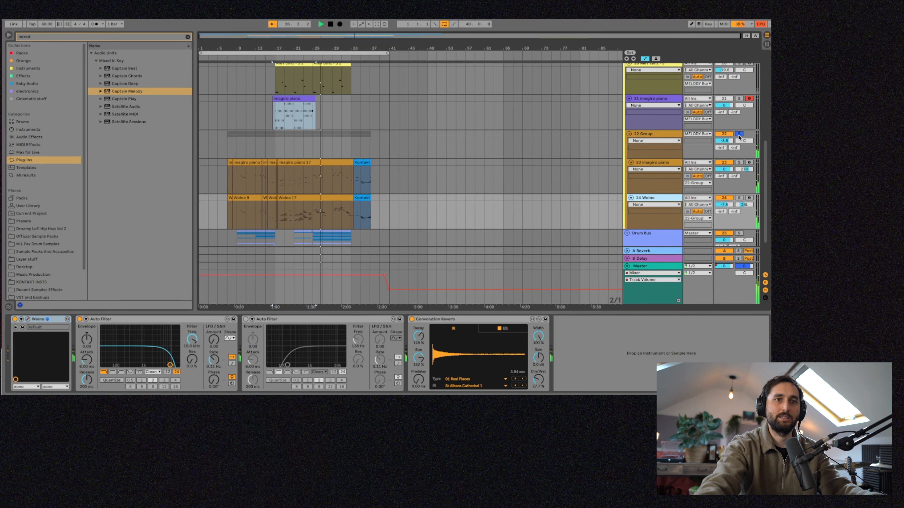
Solo the MELODY Bus to examine its soothe2 effect, and show the device chain of the 4 Group.
scroll(726, 136, up, 8)
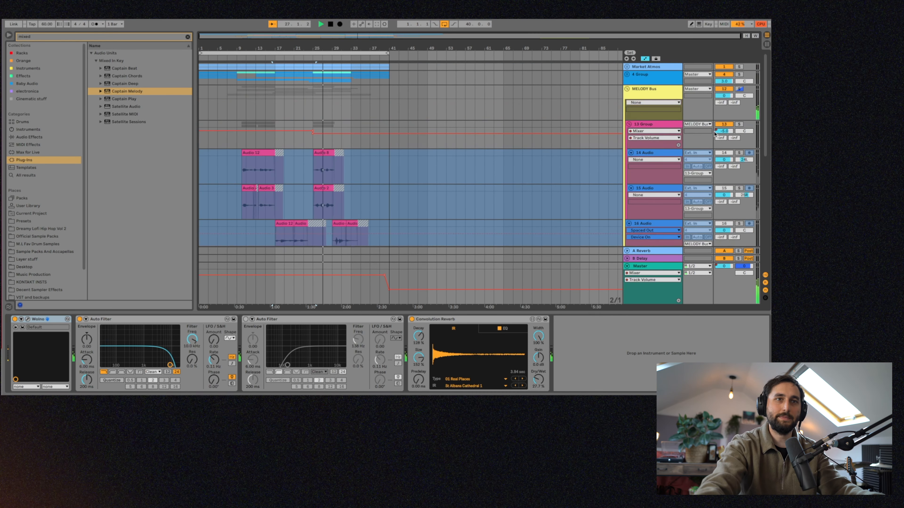
click(740, 89)
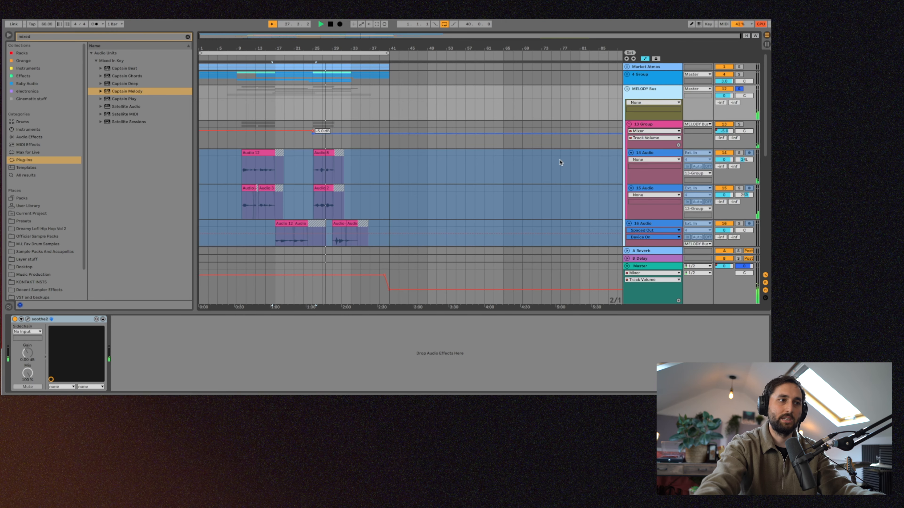
click(28, 319)
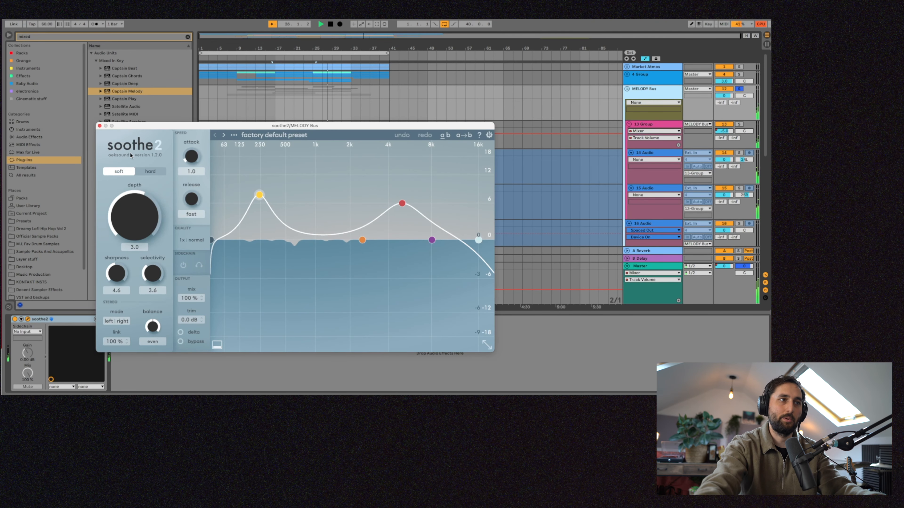
click(100, 126)
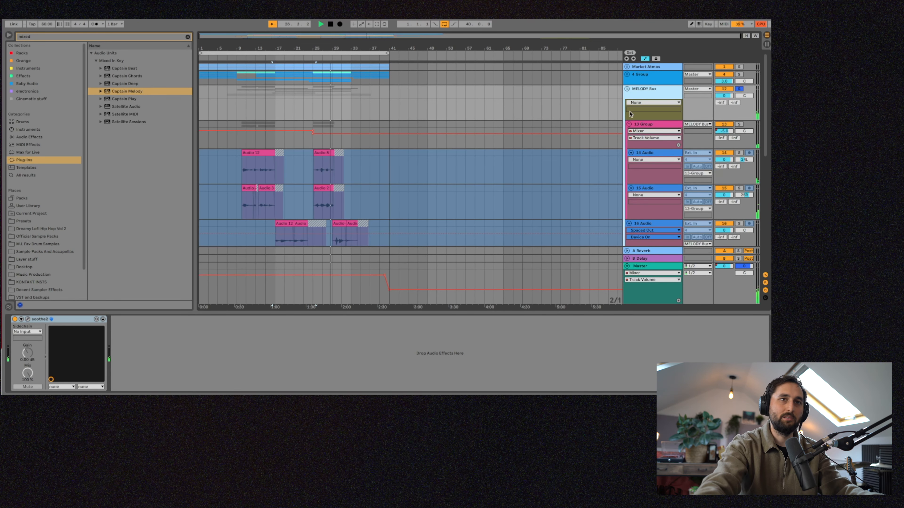
click(644, 81)
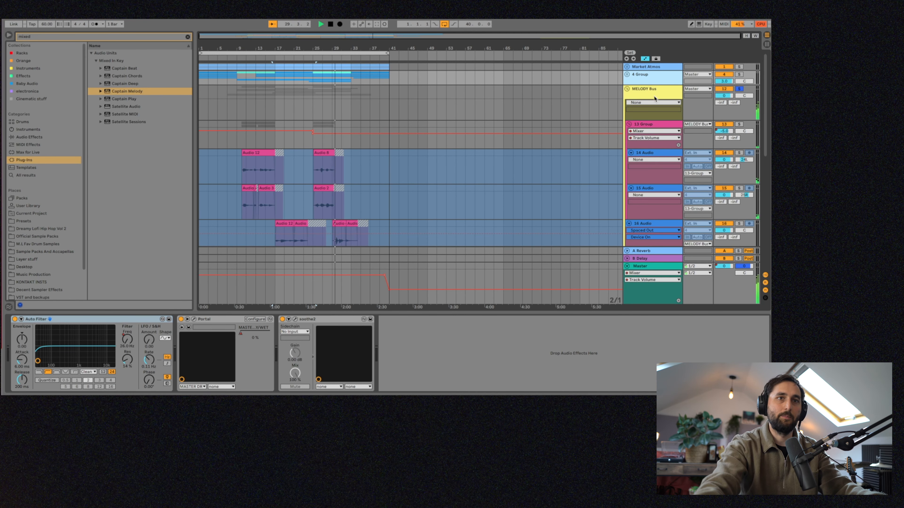
Show the MELODY Bus effects, collapse the bus, and solo it together with Market Atmos and the 4 Group.
click(659, 90)
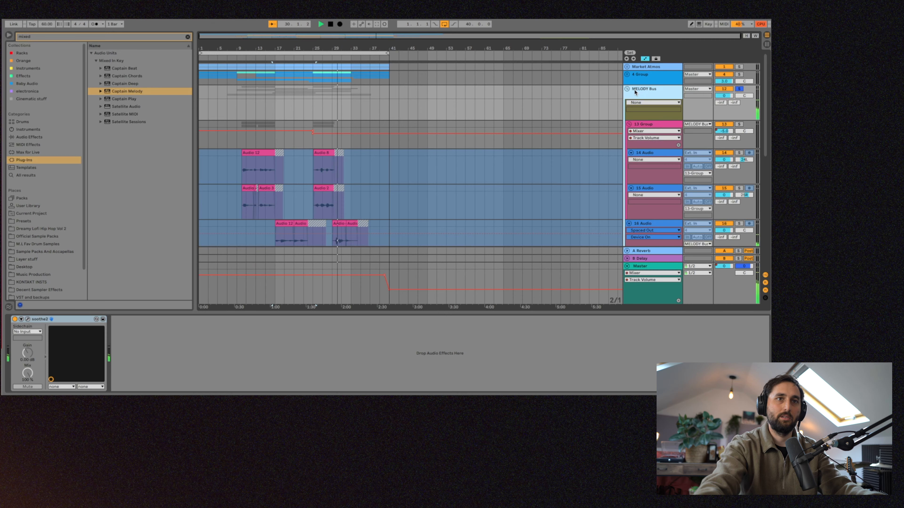
click(627, 89)
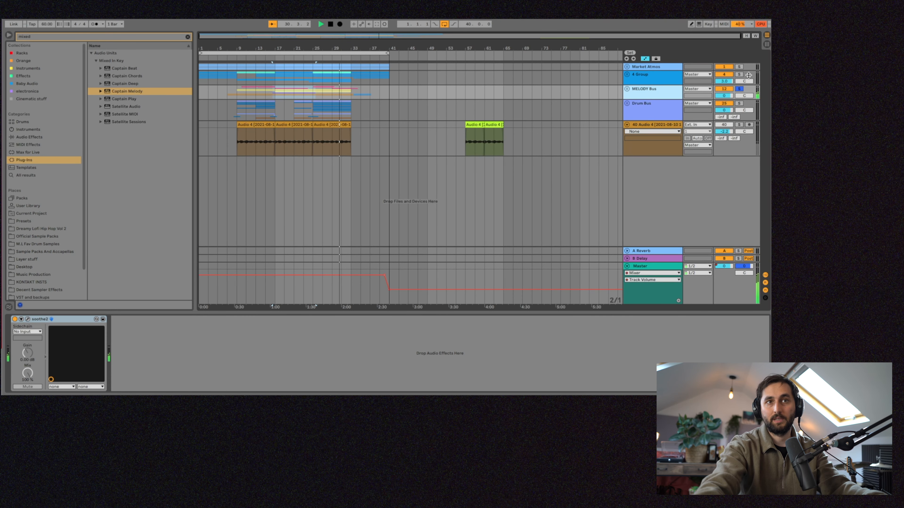
click(740, 74)
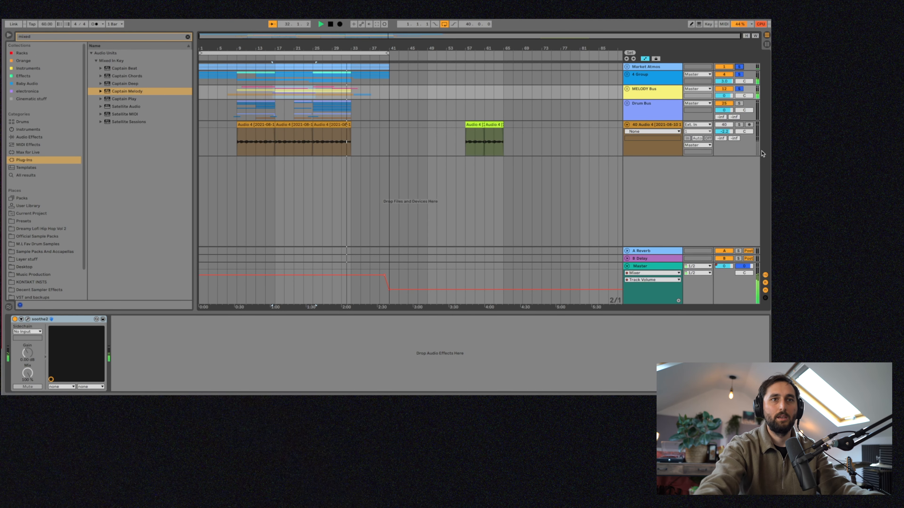
Examine the Archetype Cory Wong amp and soothe2 effects on track 40, then solo the track and loop its first clip.
click(657, 131)
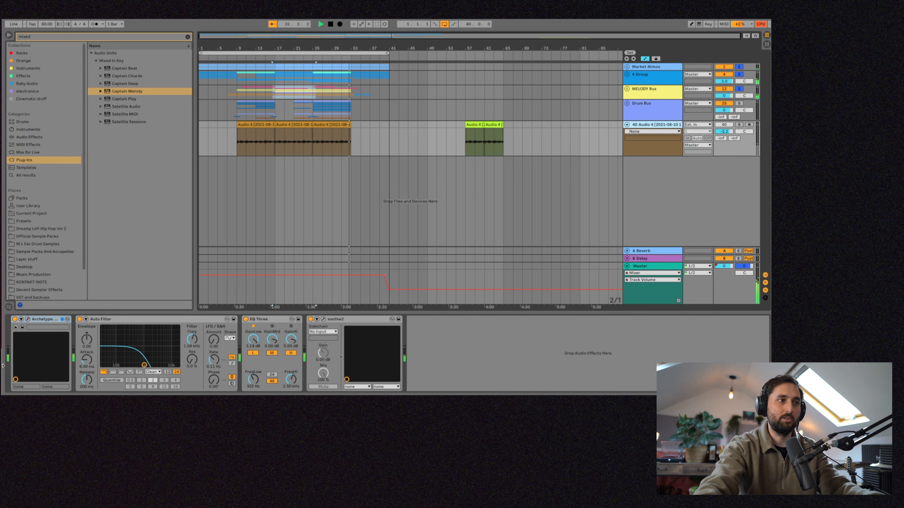
click(22, 327)
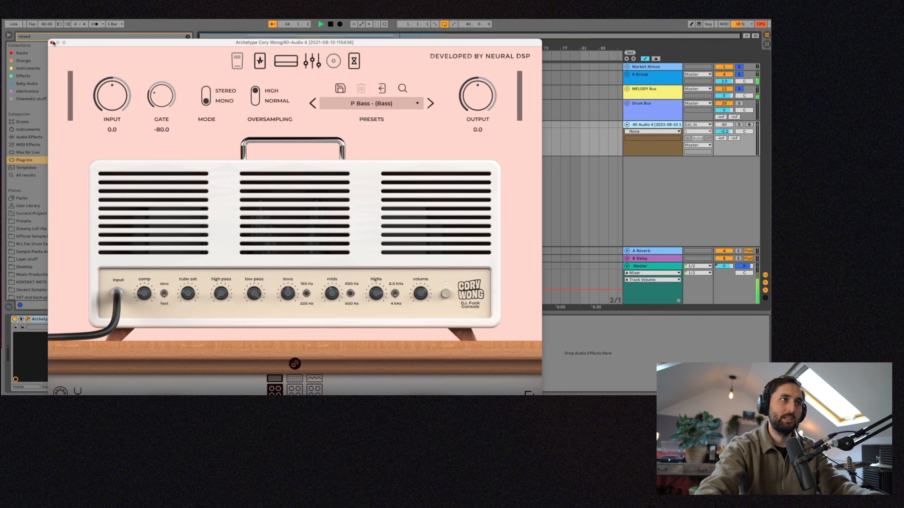
click(52, 43)
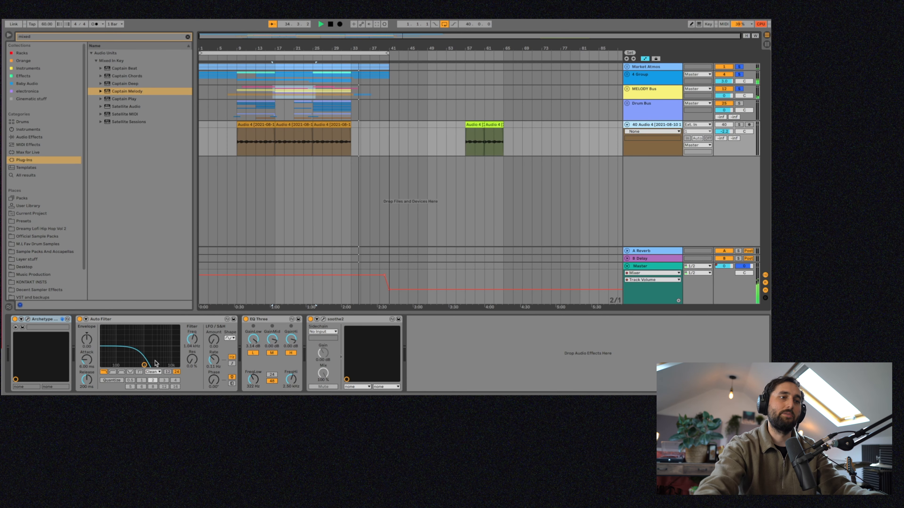
click(323, 319)
click(99, 125)
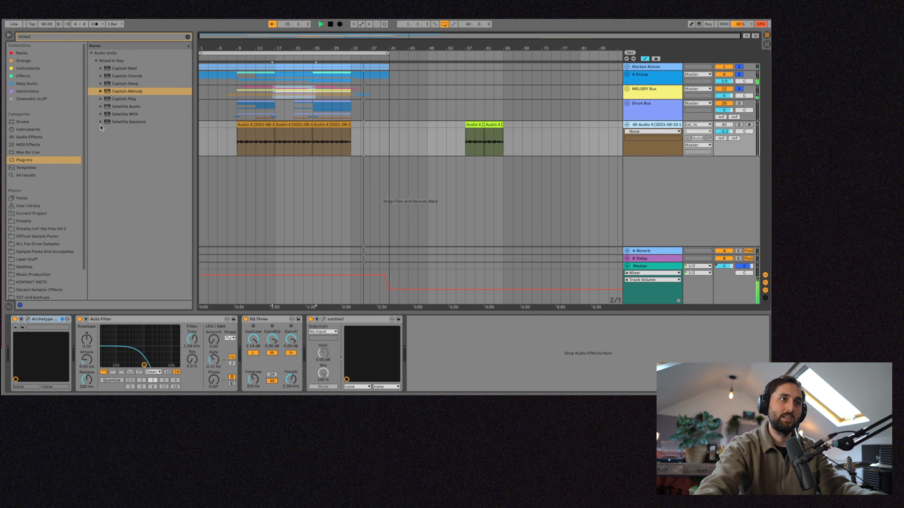
click(253, 124)
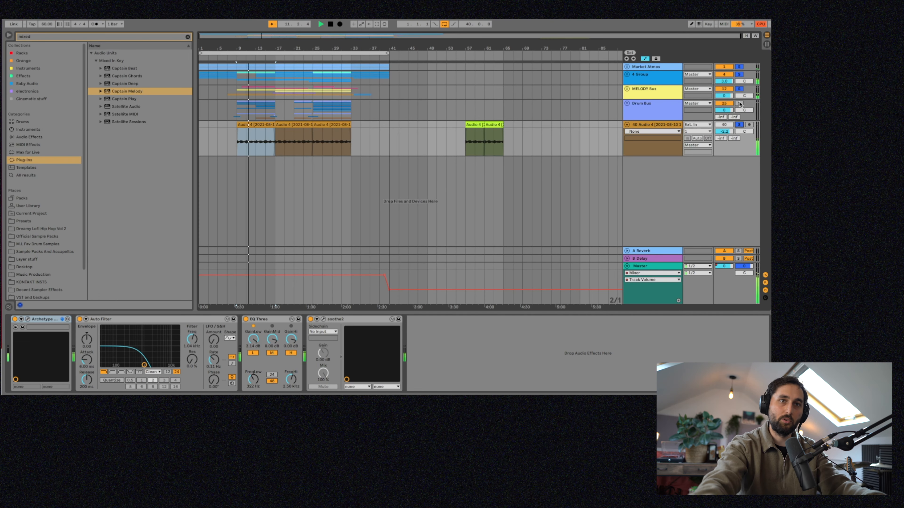
Solo and expand the Drum Bus, and show the device chains of the Kick track and the Hi + Mid group.
click(740, 104)
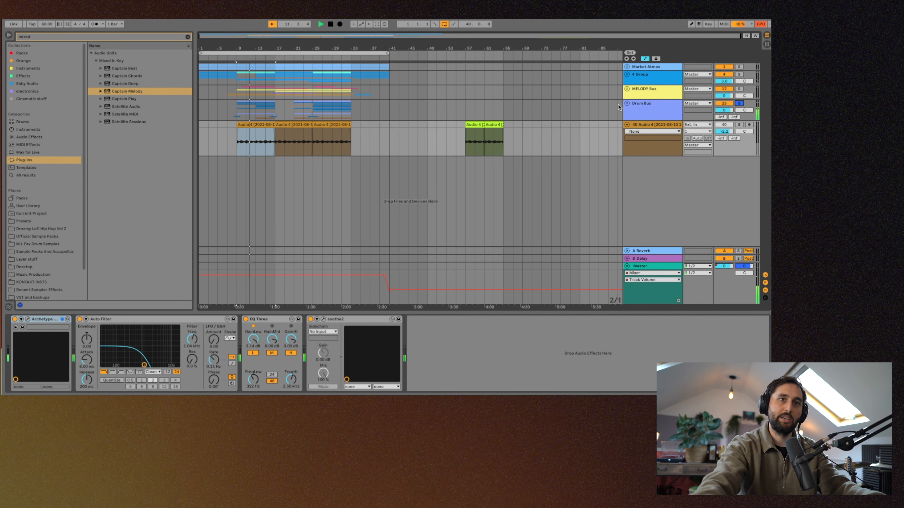
click(627, 104)
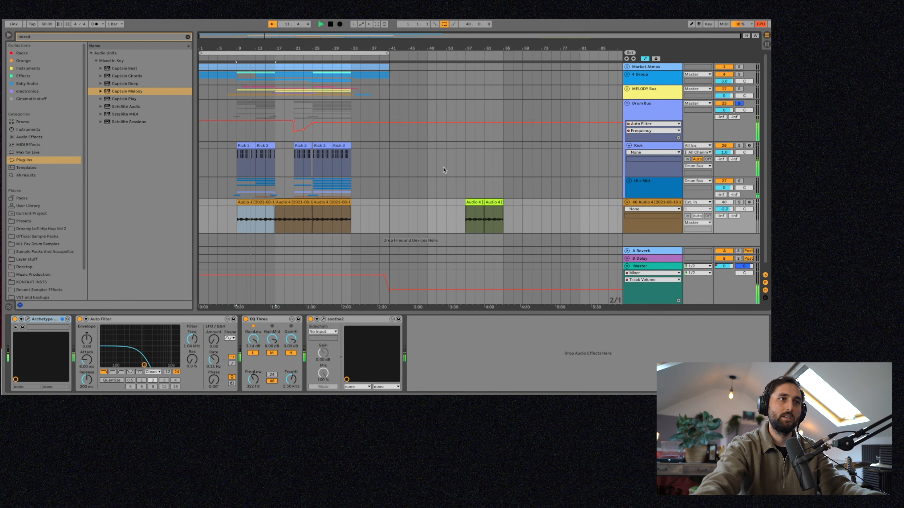
click(652, 149)
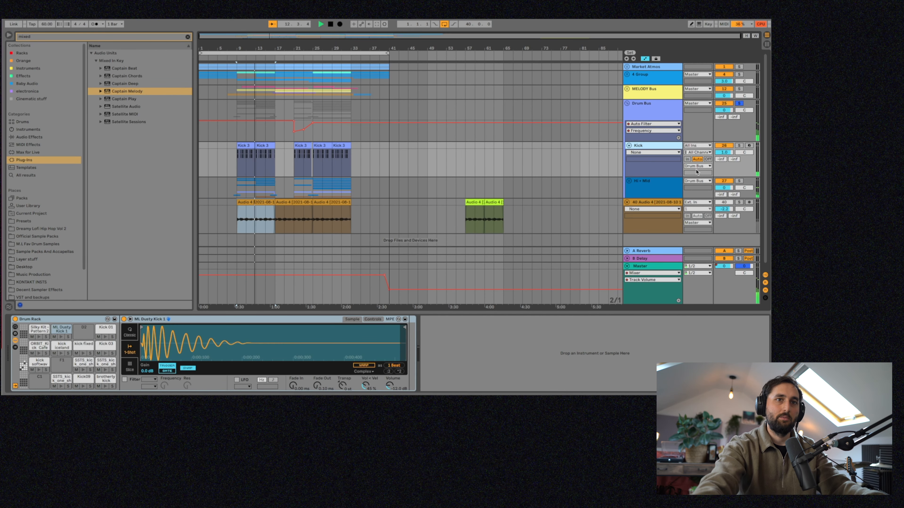
click(647, 179)
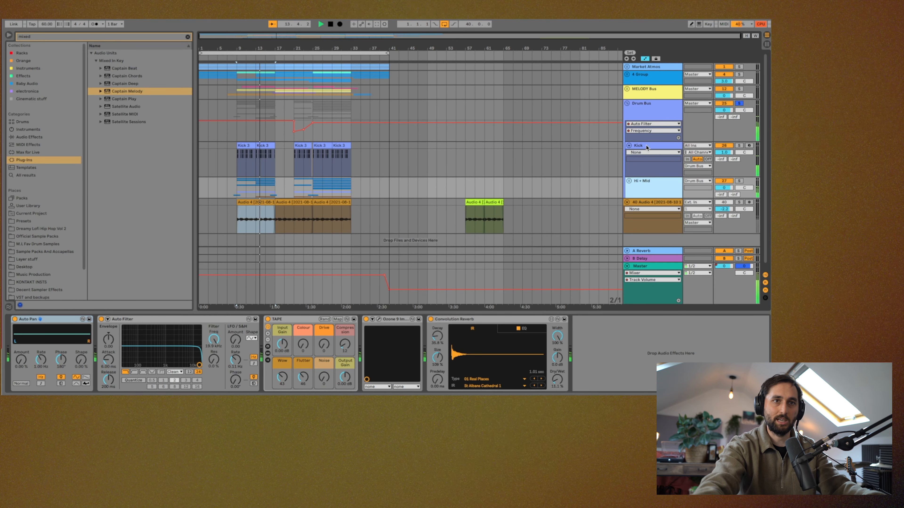
Audition the Silky Kit pattern and ML Dusty Kick 1 pads in the Kick track's Drum Rack.
click(646, 147)
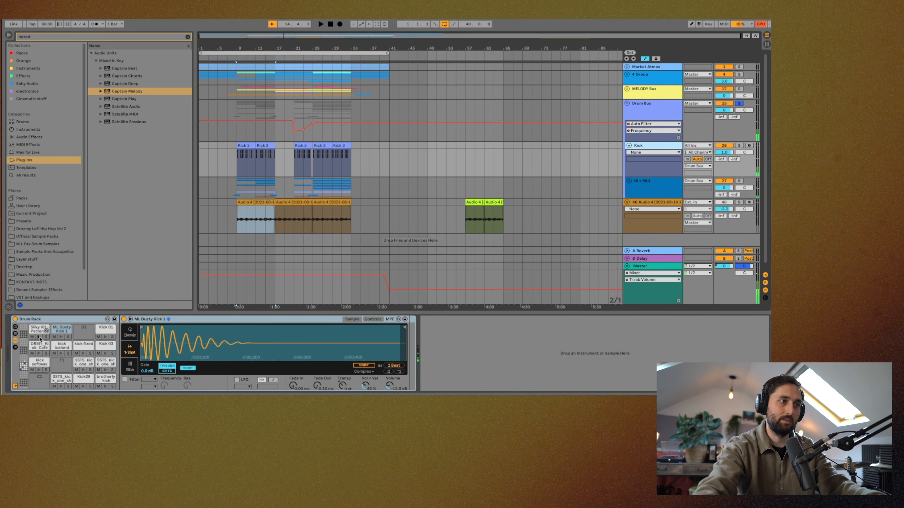
click(40, 337)
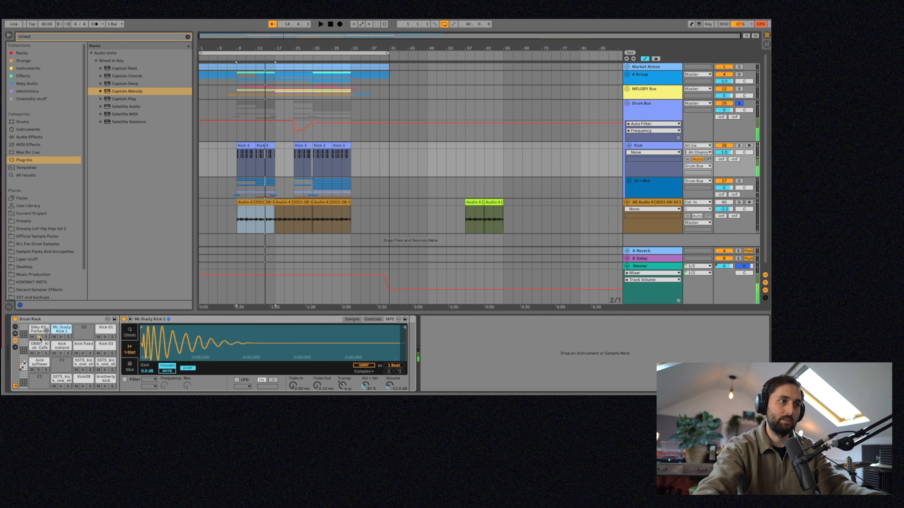
click(60, 337)
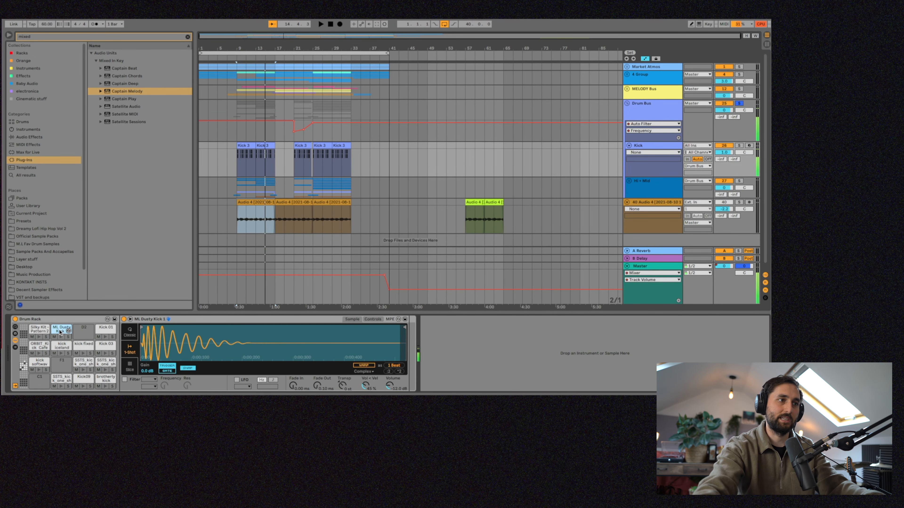
Examine the Ozone 9 Imager settings in the Hi + Mid group's effects chain.
click(663, 189)
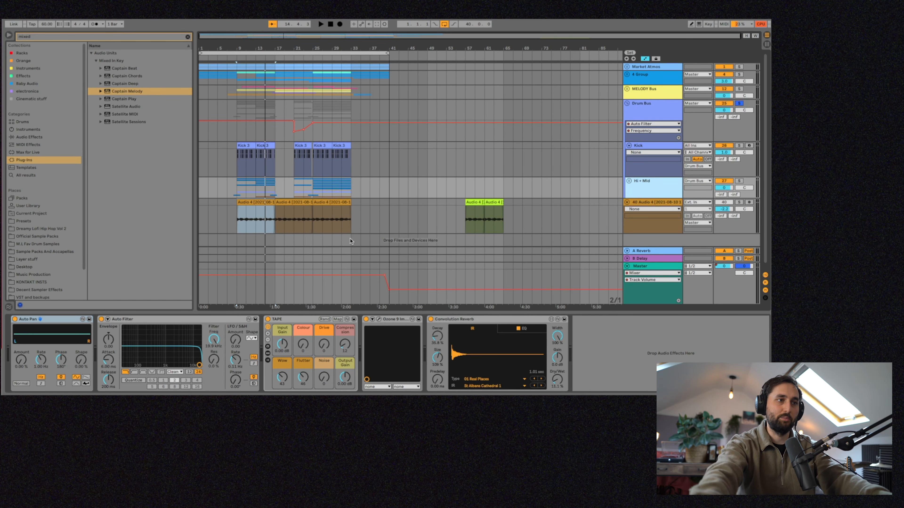
click(379, 320)
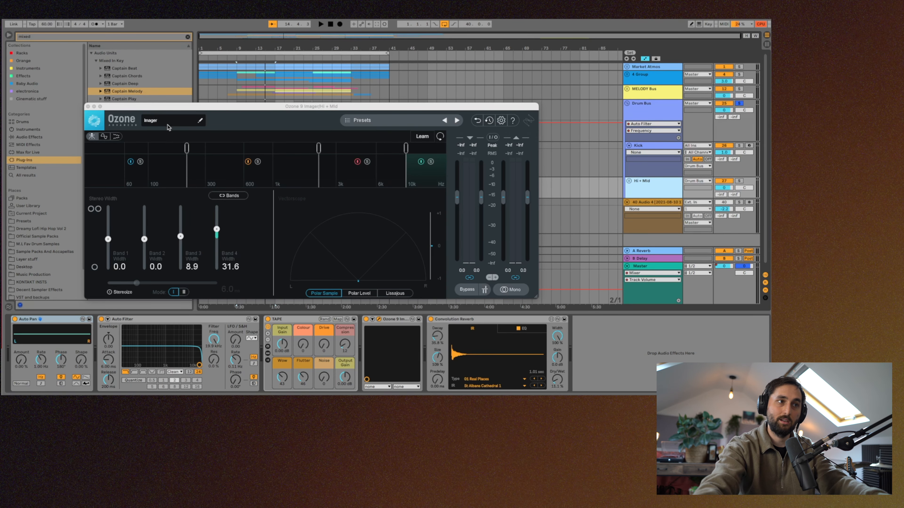
click(88, 106)
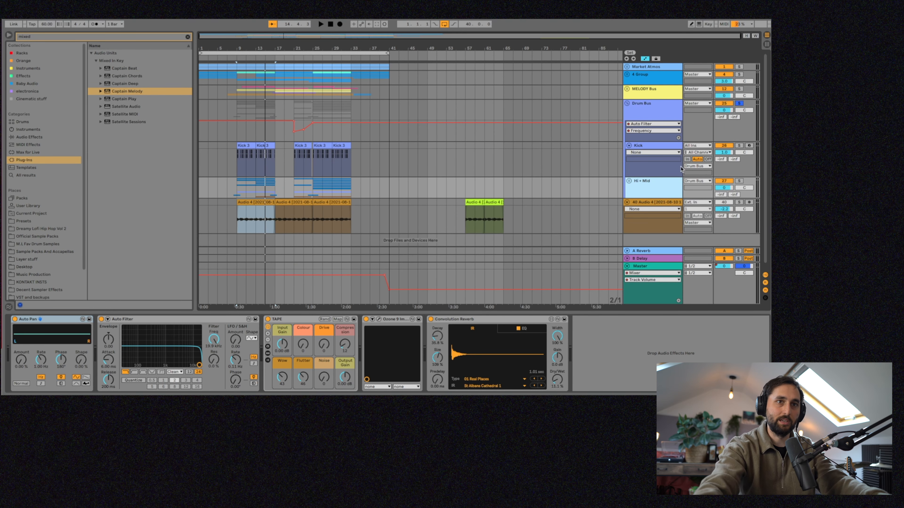
Solo the Hi + Mid group, start playback, and expand the group to show its tracks.
click(739, 181)
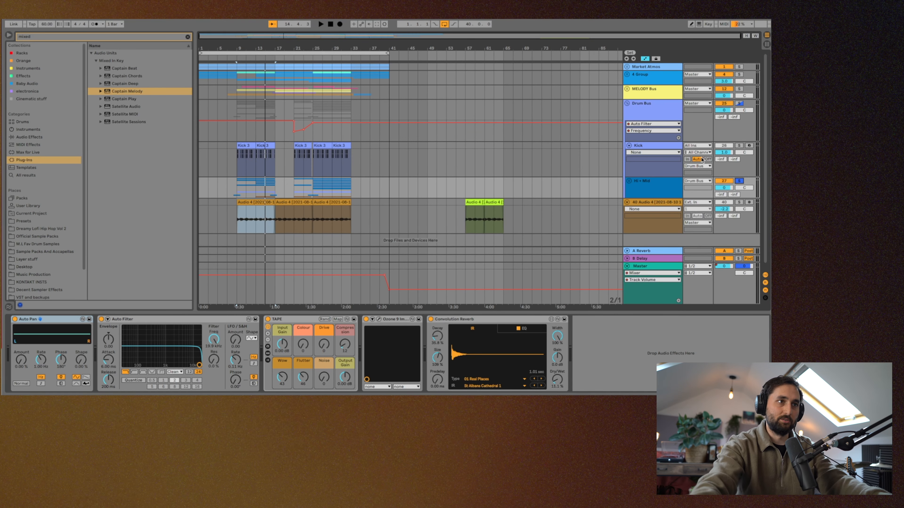
key(space)
click(628, 181)
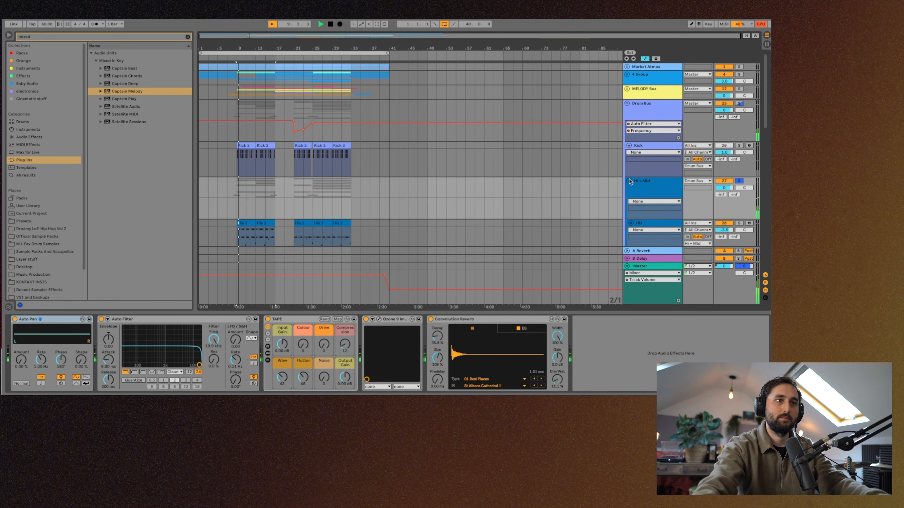
scroll(300, 125, down, 3)
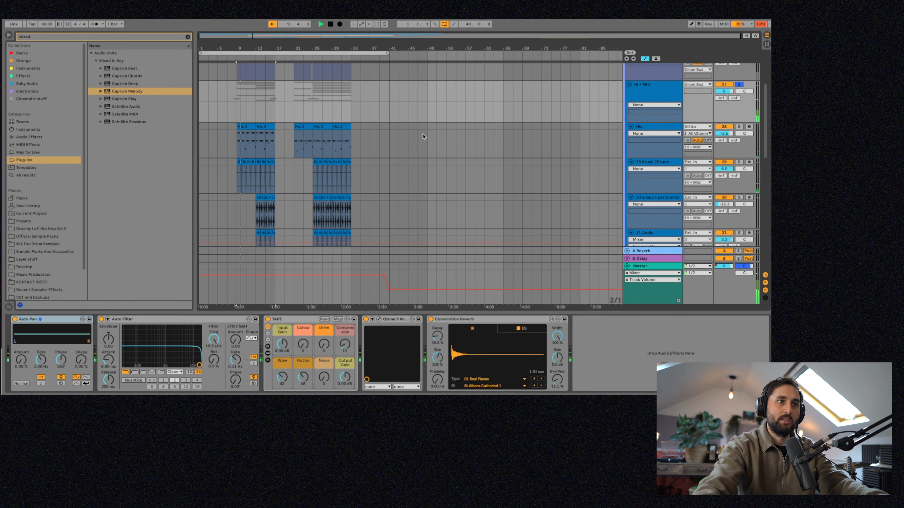
Solo the His track with its device chain shown, and compare its sound with the Auto Filter off and on.
click(597, 150)
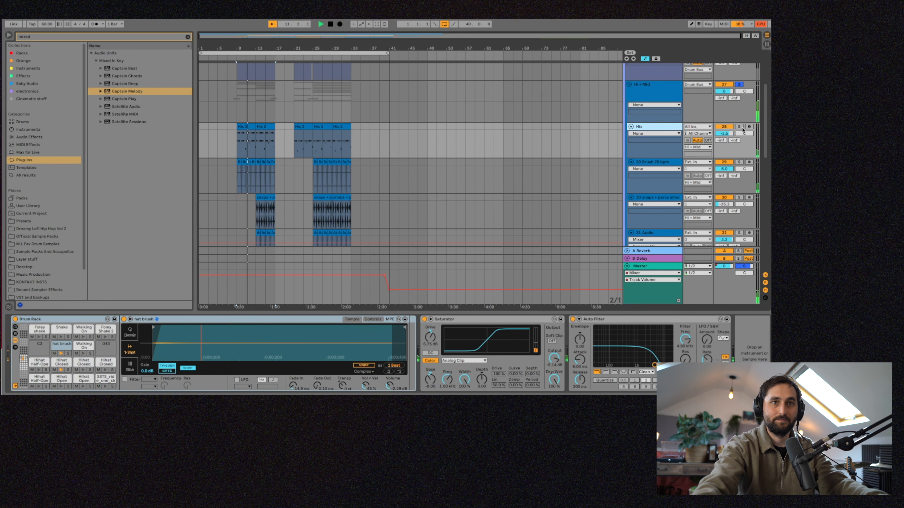
click(742, 128)
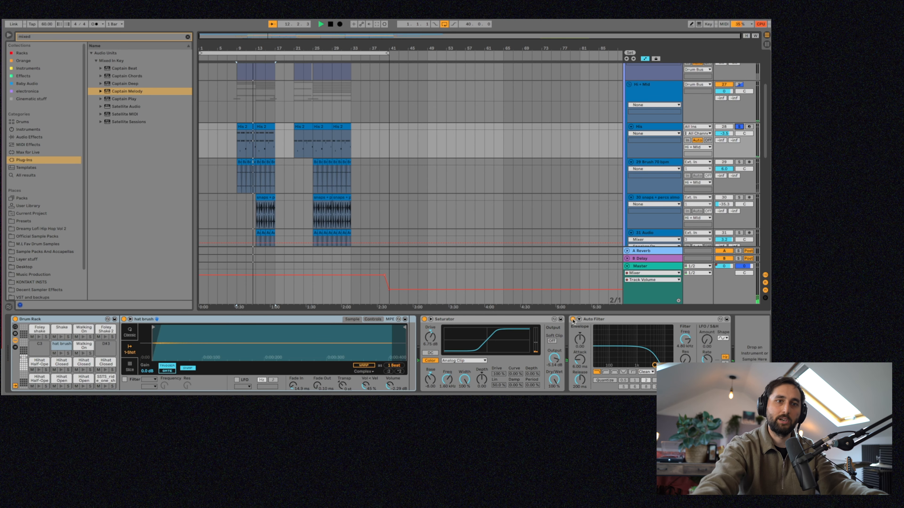
click(573, 320)
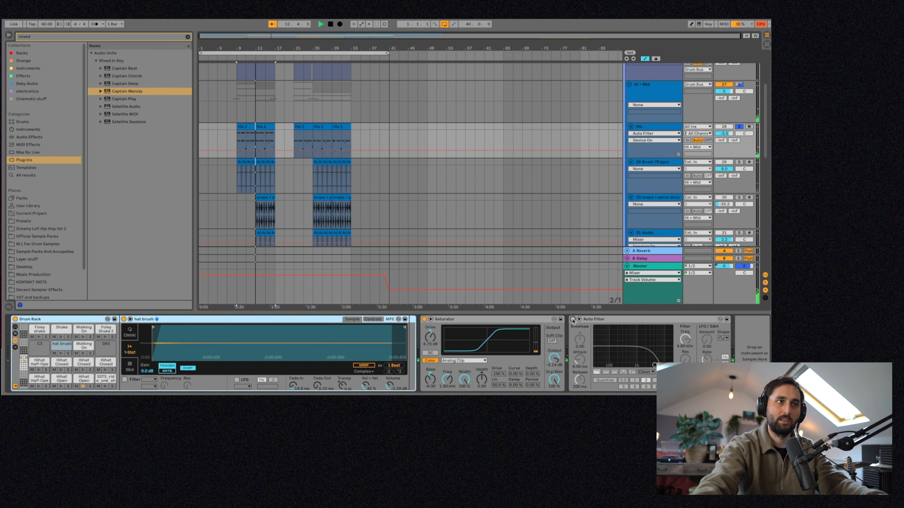
click(573, 320)
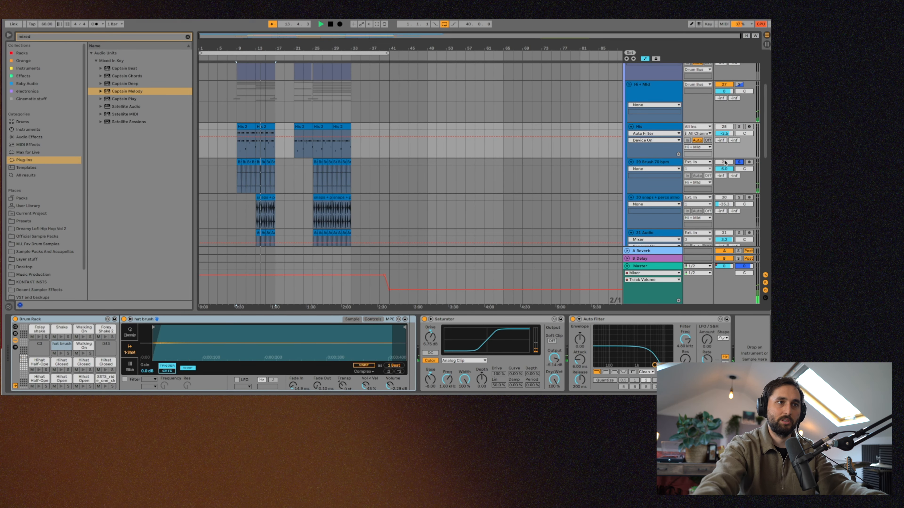
Solo the snaps track 30 and 31 Audio in turn, and loop the first 31 Audio clip with its effects shown.
scroll(716, 168, down, 2)
click(739, 167)
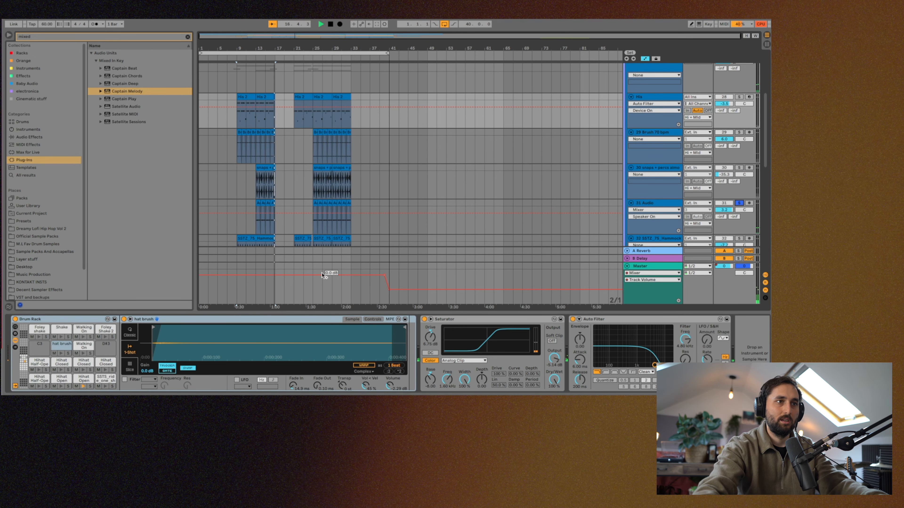
click(258, 202)
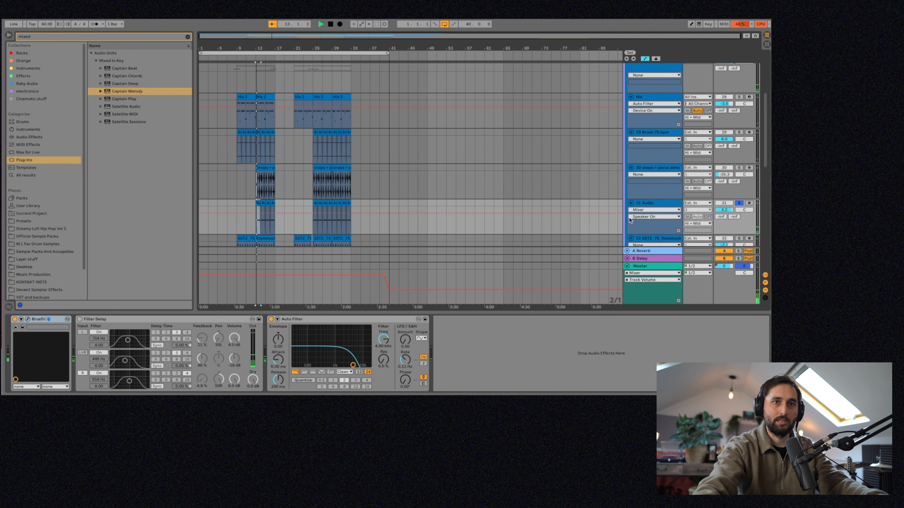
Solo tracks 32, 33 and 34 in turn, looping the first clip of track 33 and showing its reverb and filters.
scroll(630, 220, down, 3)
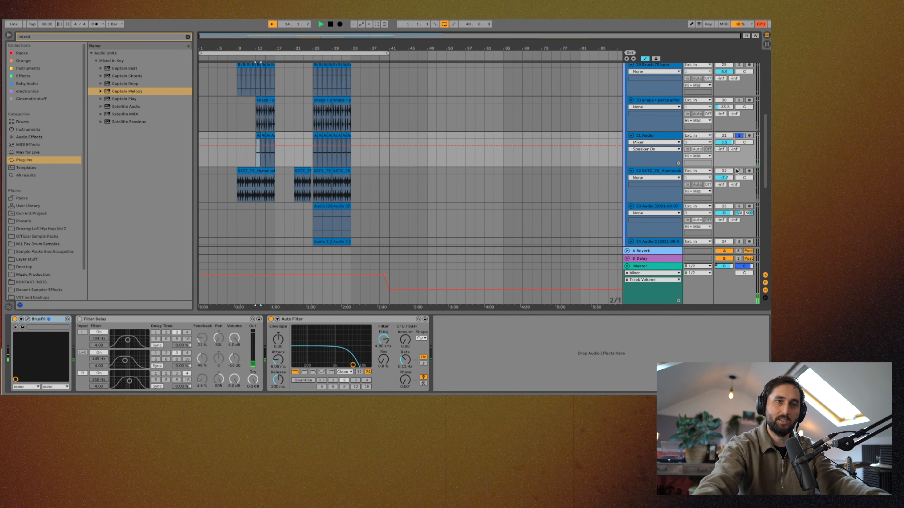
click(739, 171)
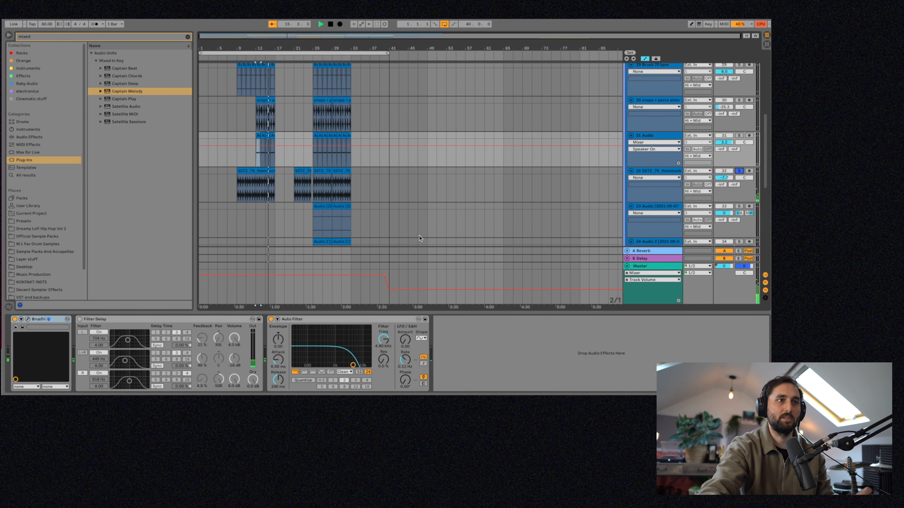
click(331, 213)
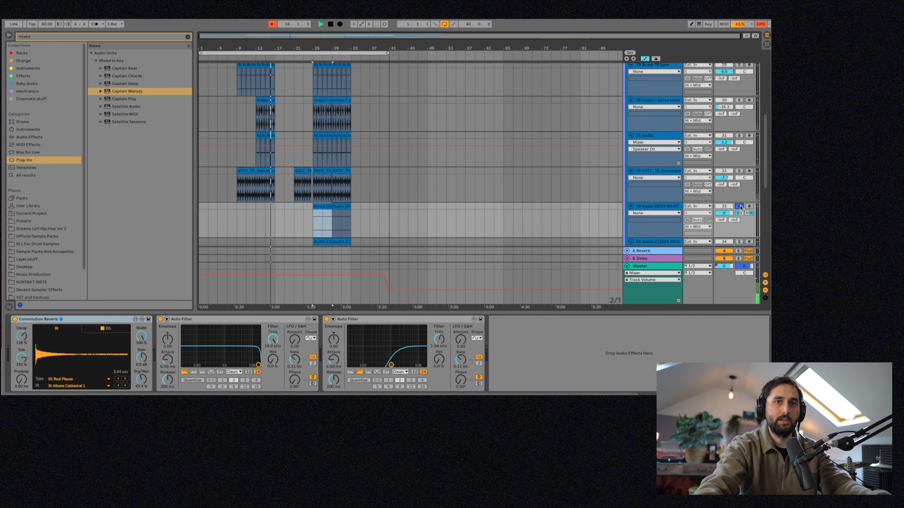
scroll(470, 196, down, 3)
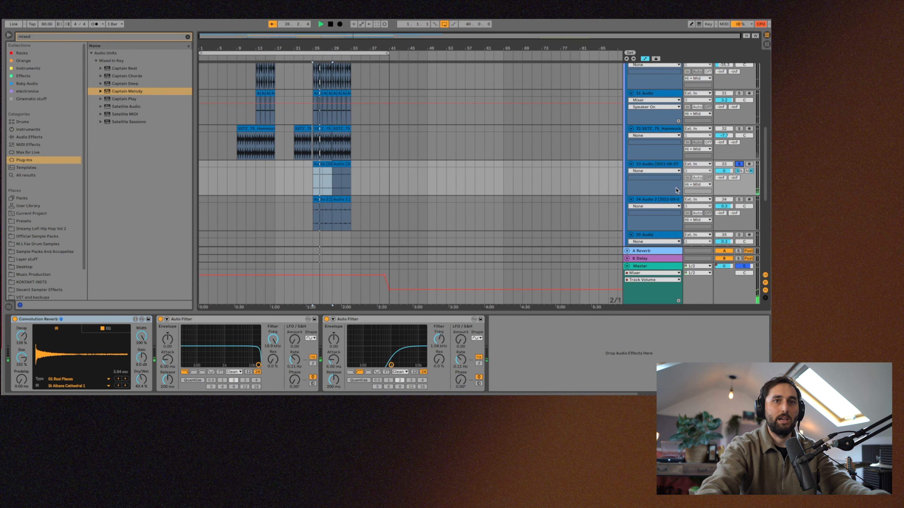
click(739, 200)
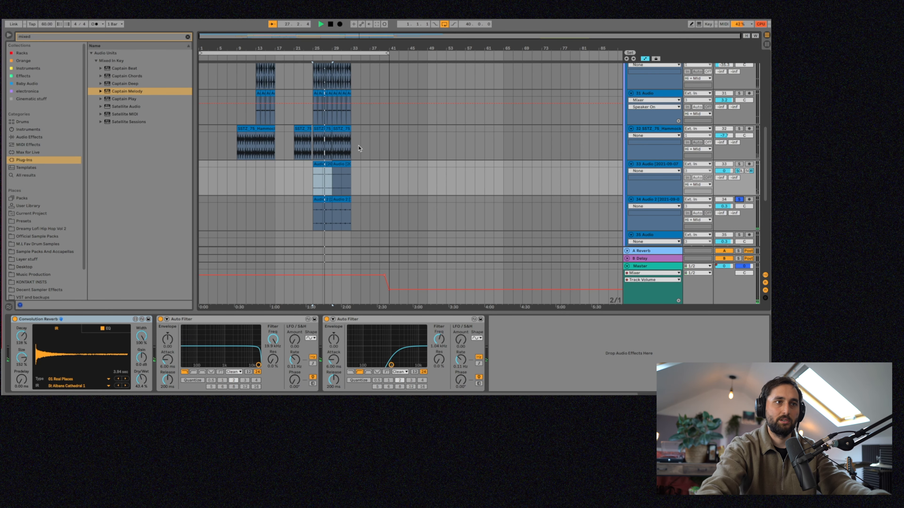
Solo the Mids track 36 and view the remaining tracks of the Hi + Mid group.
scroll(374, 149, down, 3)
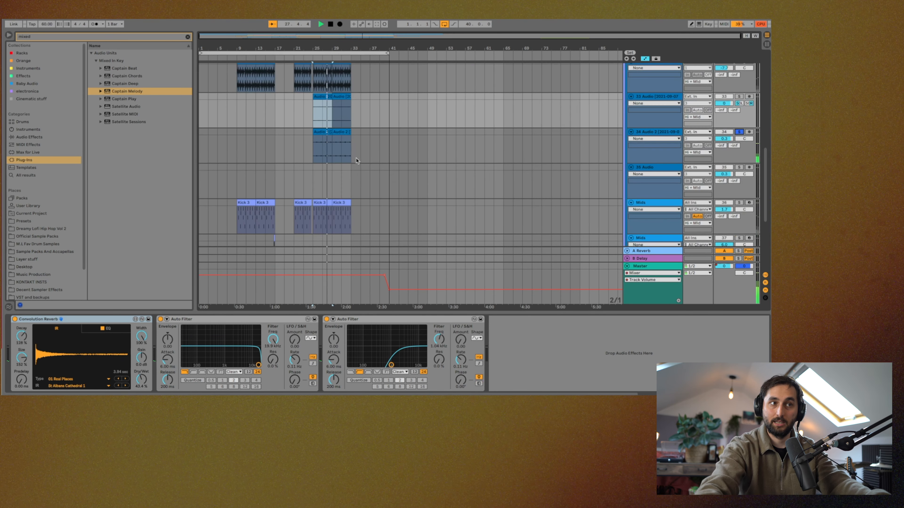
scroll(535, 186, down, 2)
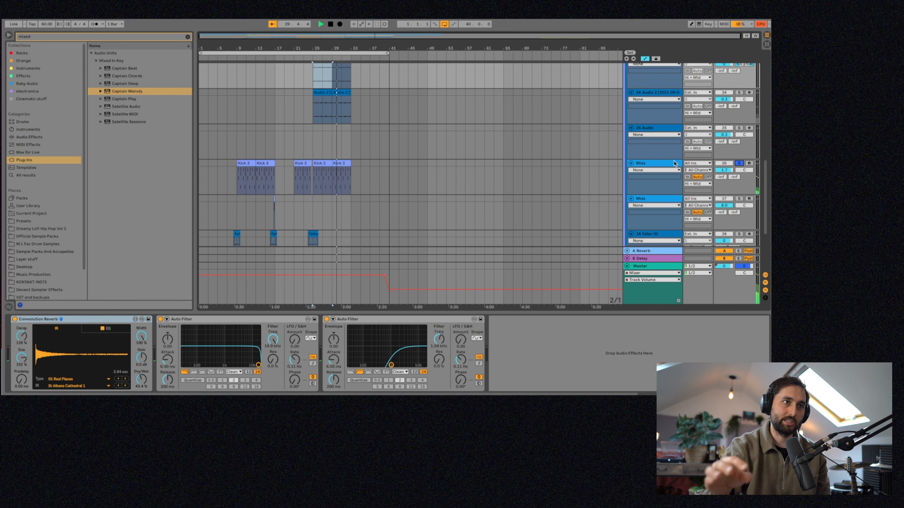
scroll(319, 146, down, 3)
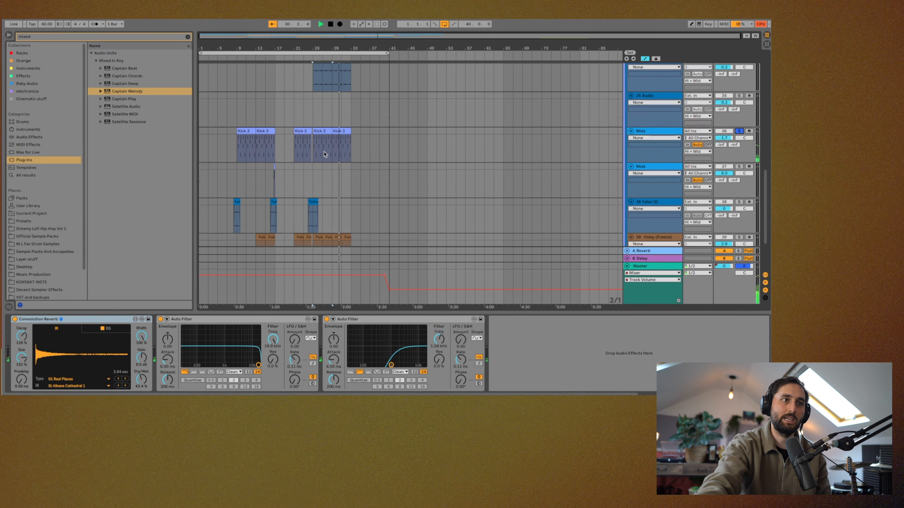
Solo the faller track 38 while playing from its last clip, and solo the Foley (Freeze) track 39.
scroll(324, 154, down, 2)
click(308, 185)
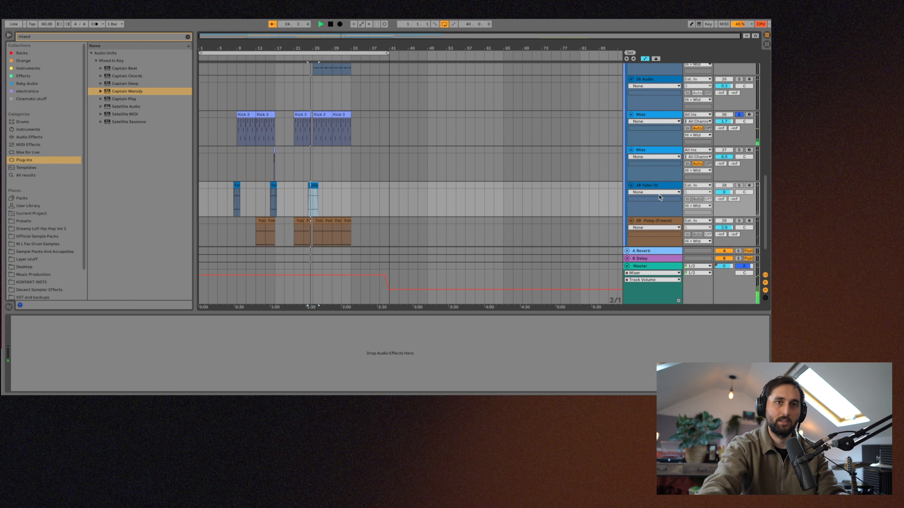
click(737, 186)
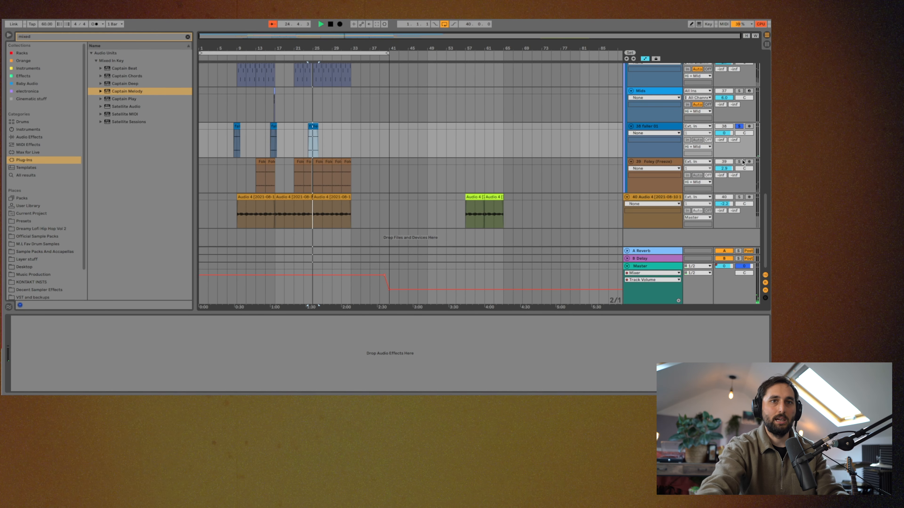
click(739, 162)
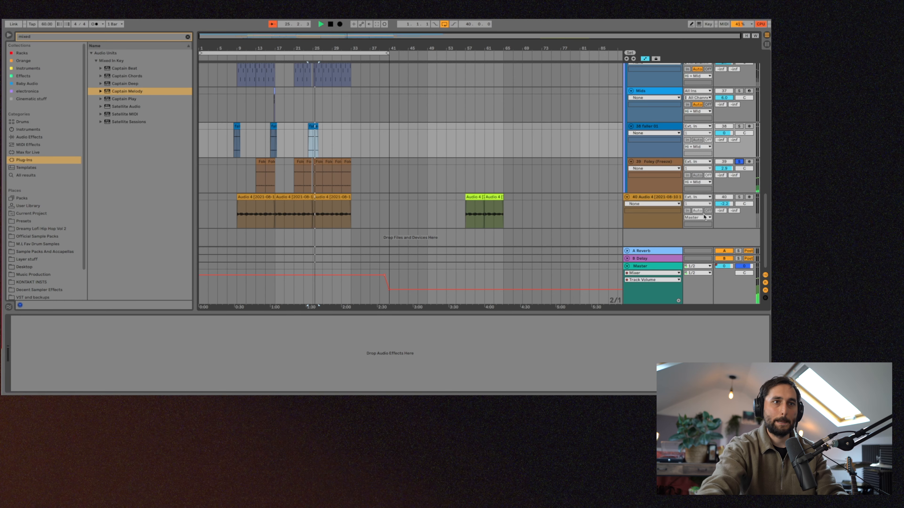
Fold the Hi + Mid group, listen to the whole Drum Bus, and unsolo it to hear the full mix.
scroll(496, 188, up, 15)
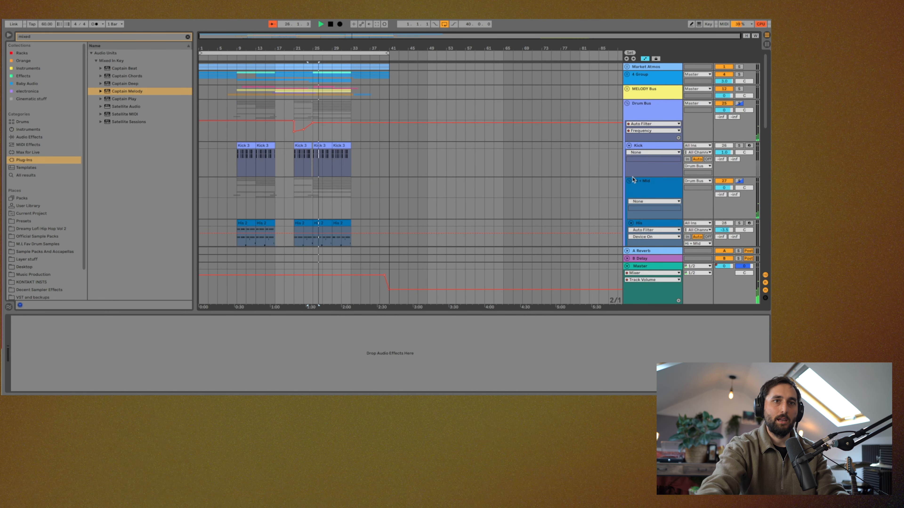
click(630, 180)
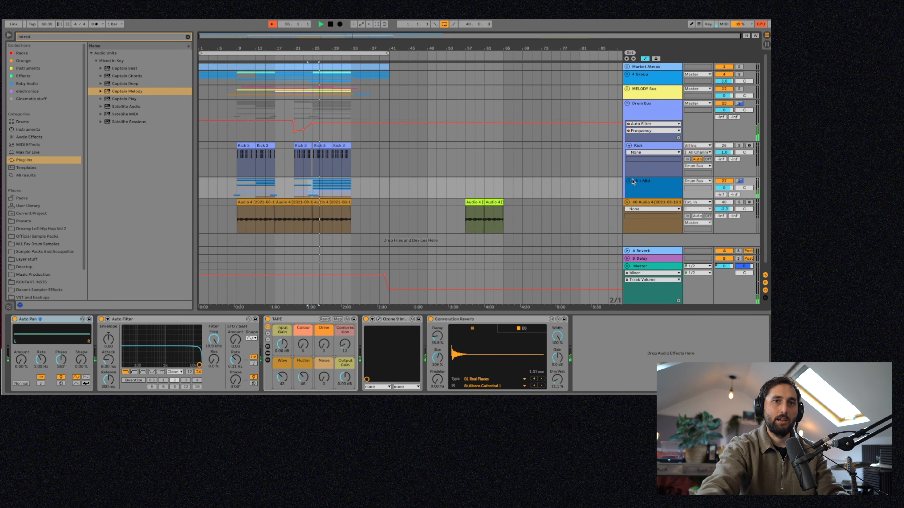
click(738, 103)
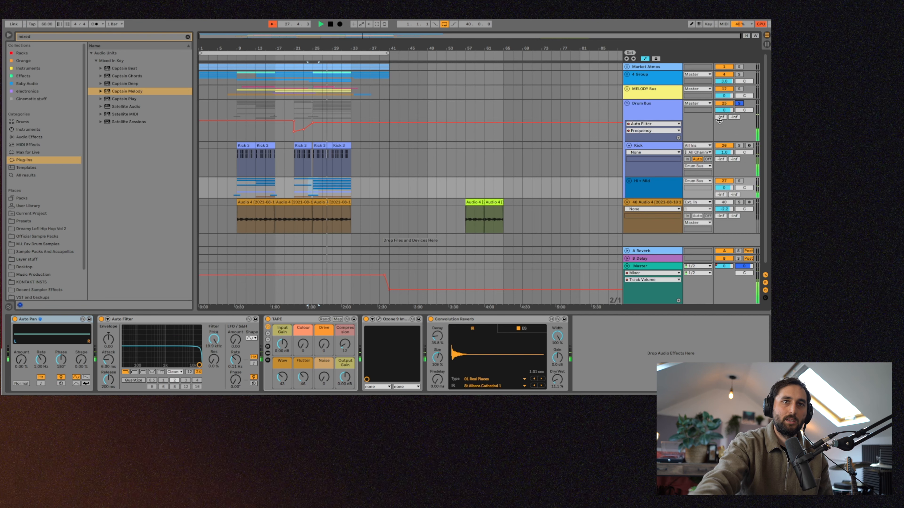
click(740, 99)
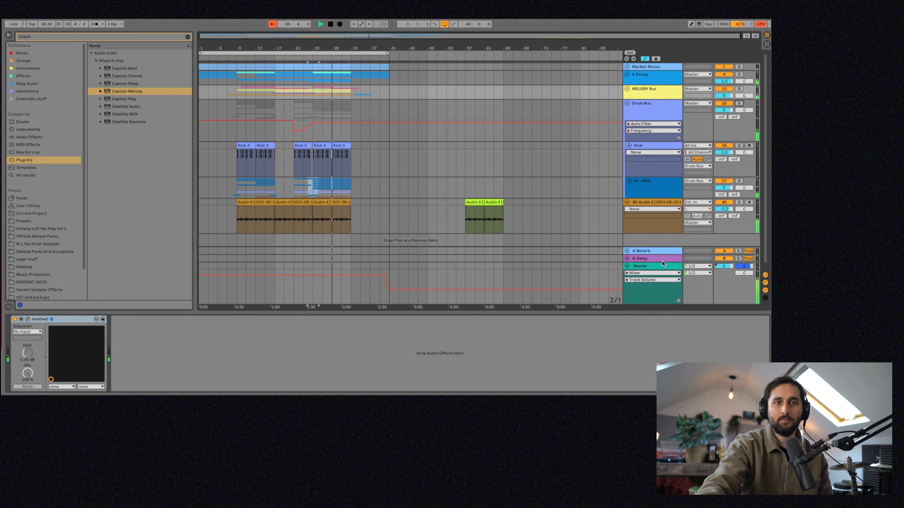
Show the Master track's effect chain and examine its soothe2 settings, closing the plug-in window when done.
click(662, 266)
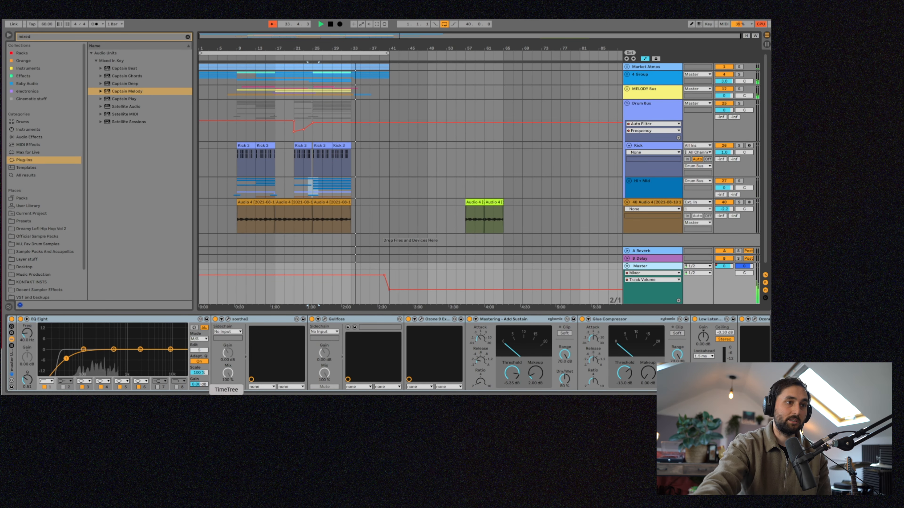
click(228, 319)
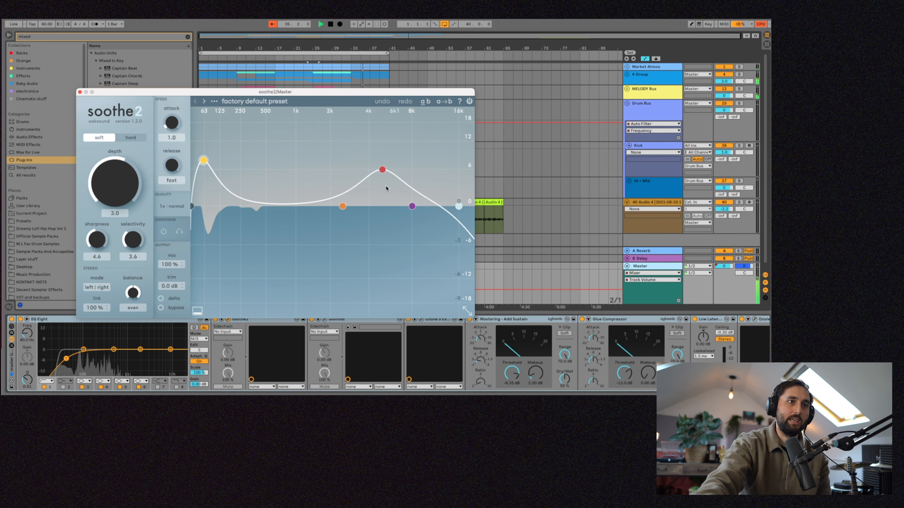
click(80, 92)
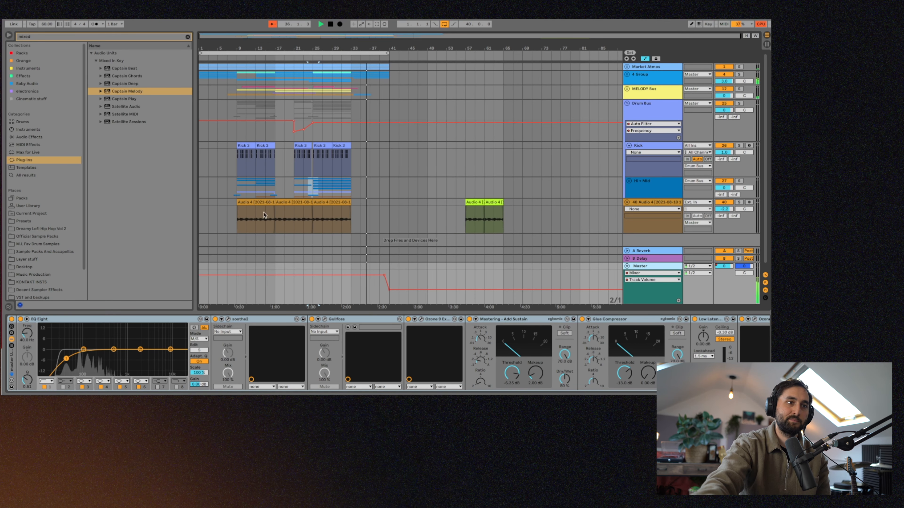
Examine the Master's Gullfoss and Ozone 9 Exciter settings in turn, closing each plug-in window when done.
click(324, 320)
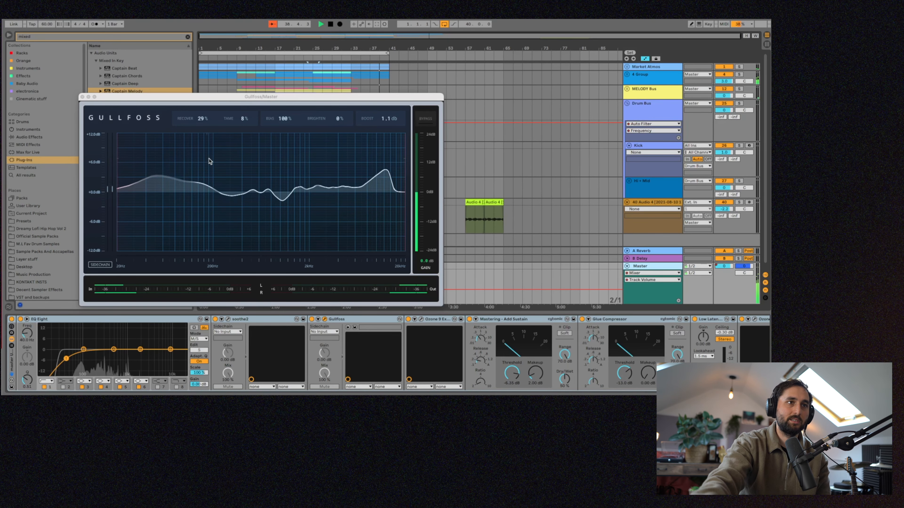
click(82, 97)
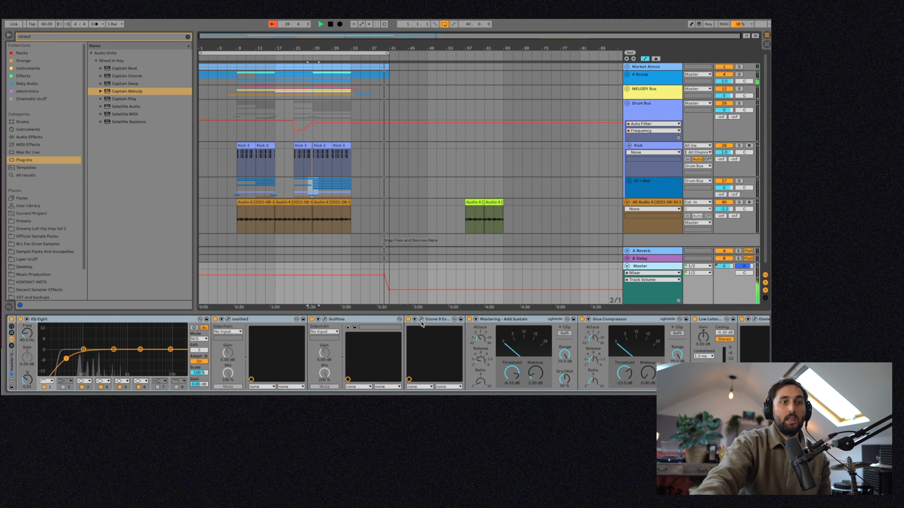
click(421, 320)
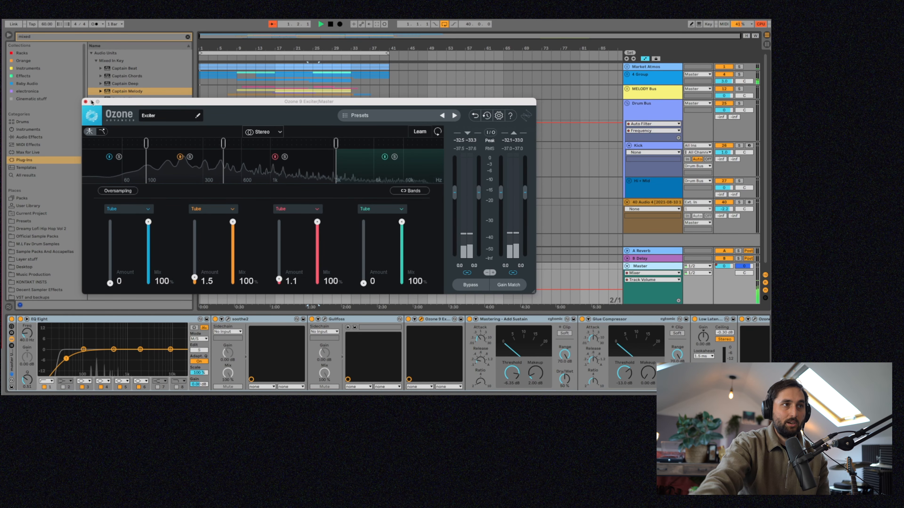
click(86, 102)
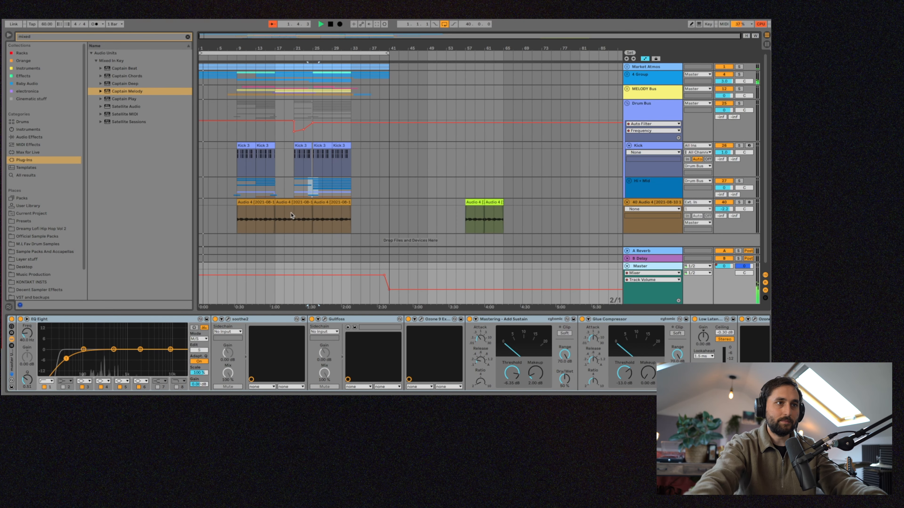
Play the full mix from the first Kick clip and examine the Ozone 9 Maximizer that ends the Master chain.
click(246, 162)
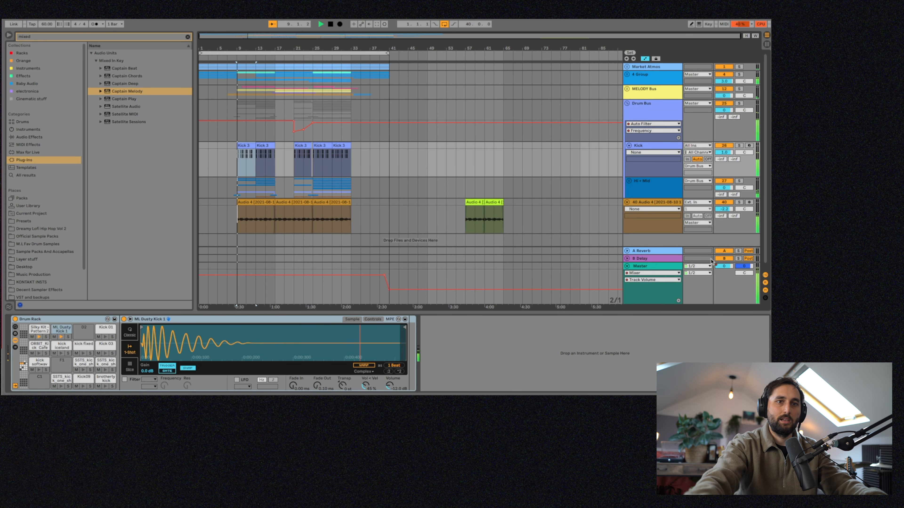
click(674, 267)
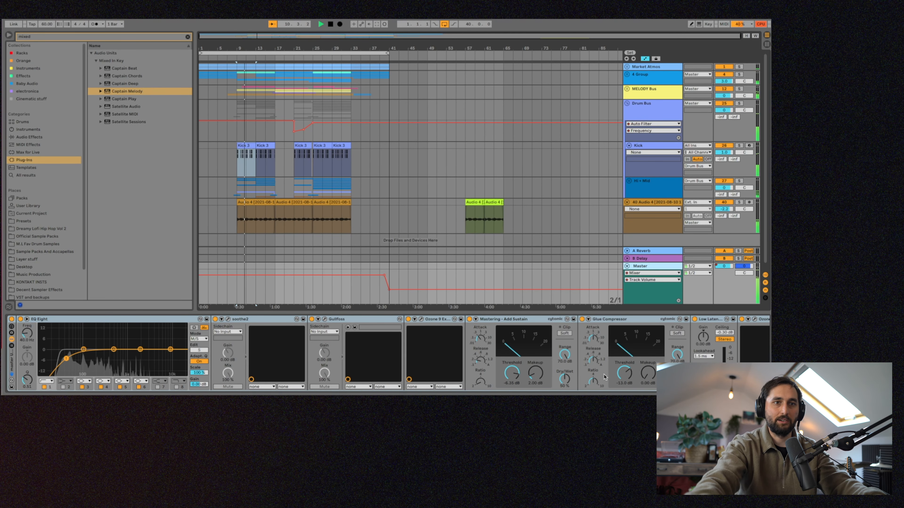
scroll(602, 367, right, 1)
scroll(605, 365, right, 5)
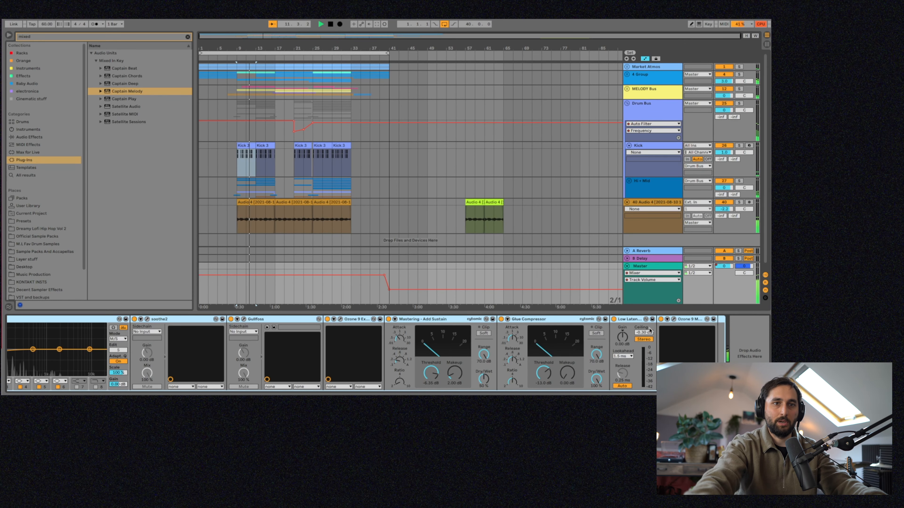
click(674, 319)
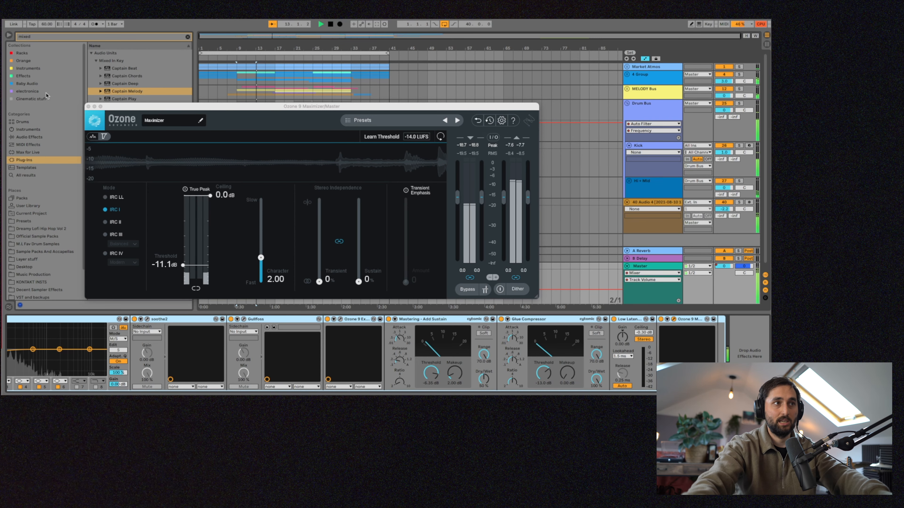
click(89, 106)
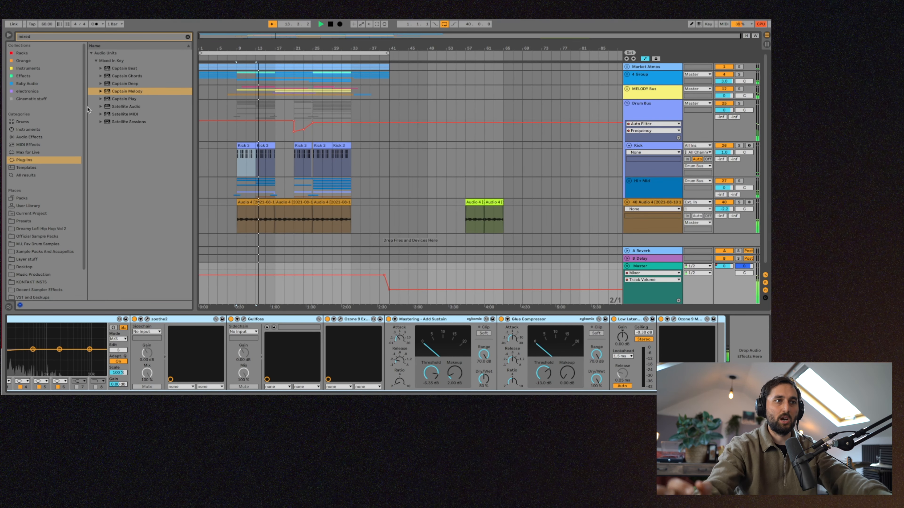